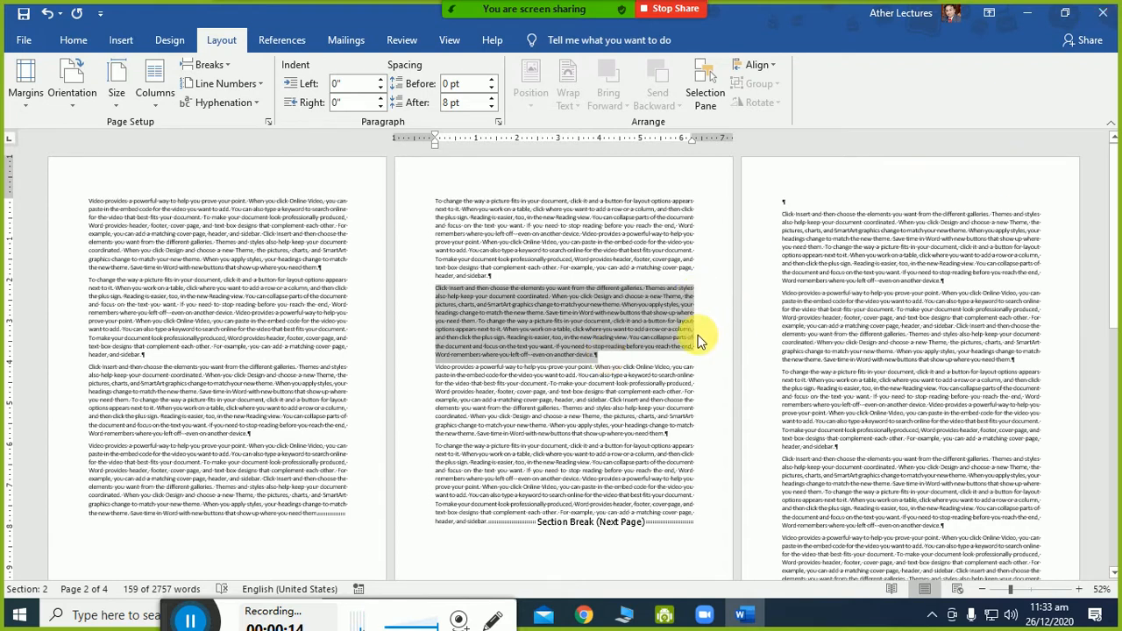
- Try the Two, Three, Left and Right column presets in turn on the selected paragraph of the second page
click(162, 105)
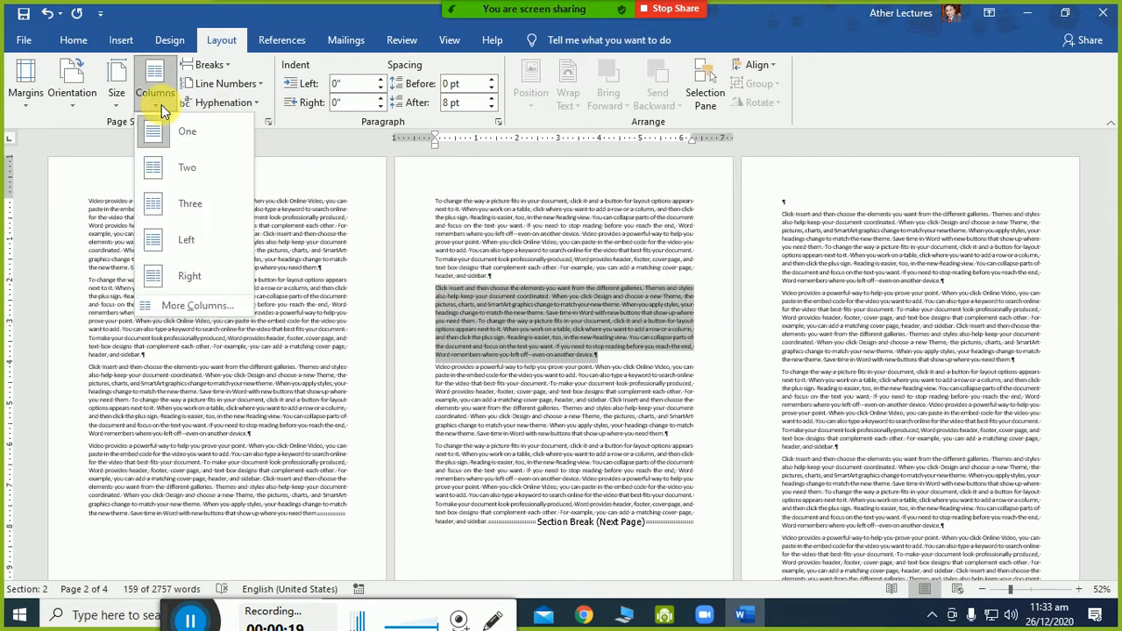
click(167, 170)
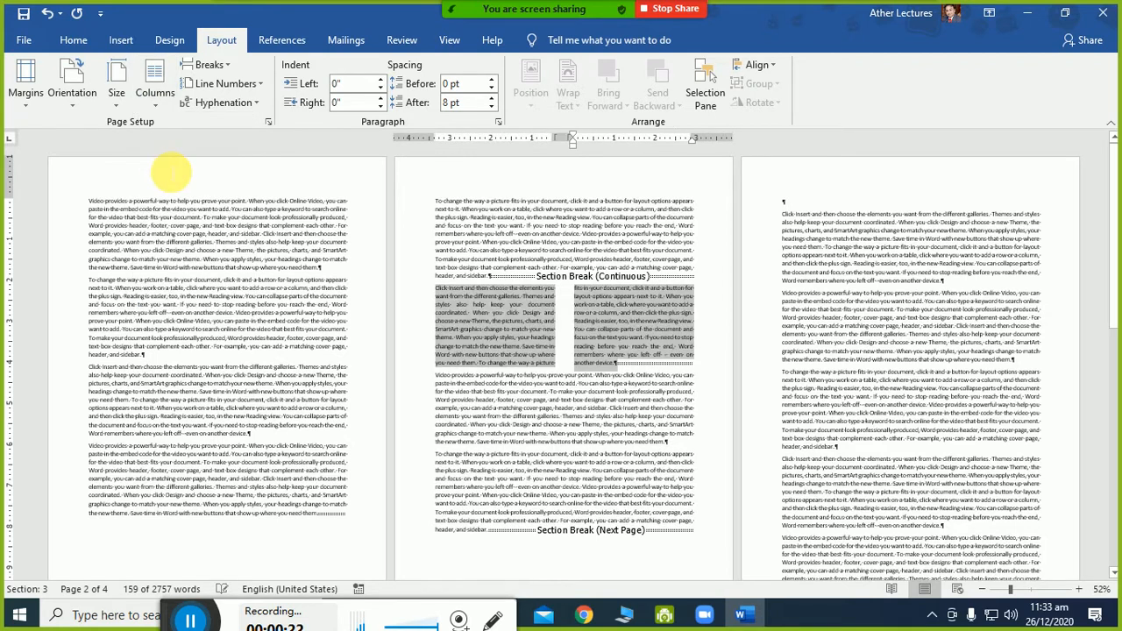
click(151, 99)
click(169, 202)
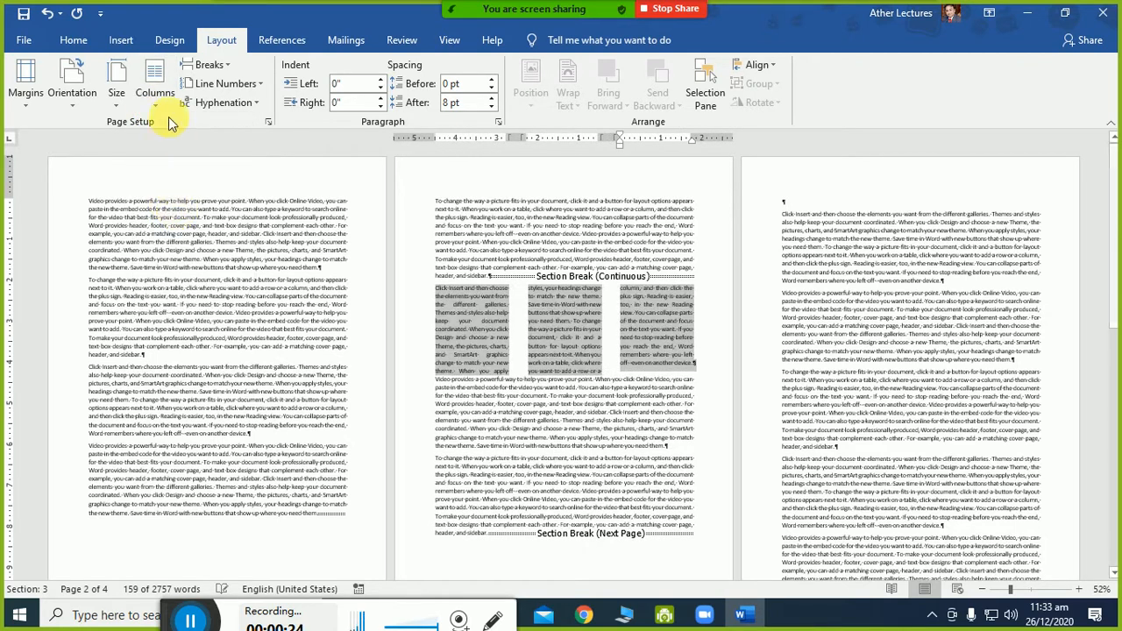
click(163, 104)
click(165, 237)
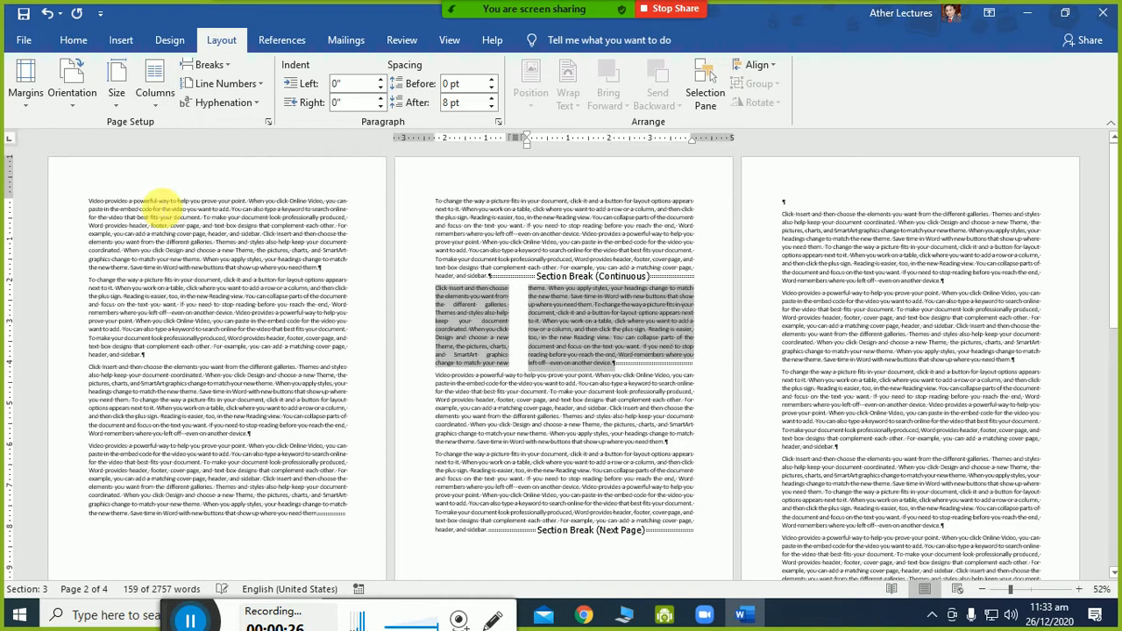
click(154, 94)
click(175, 275)
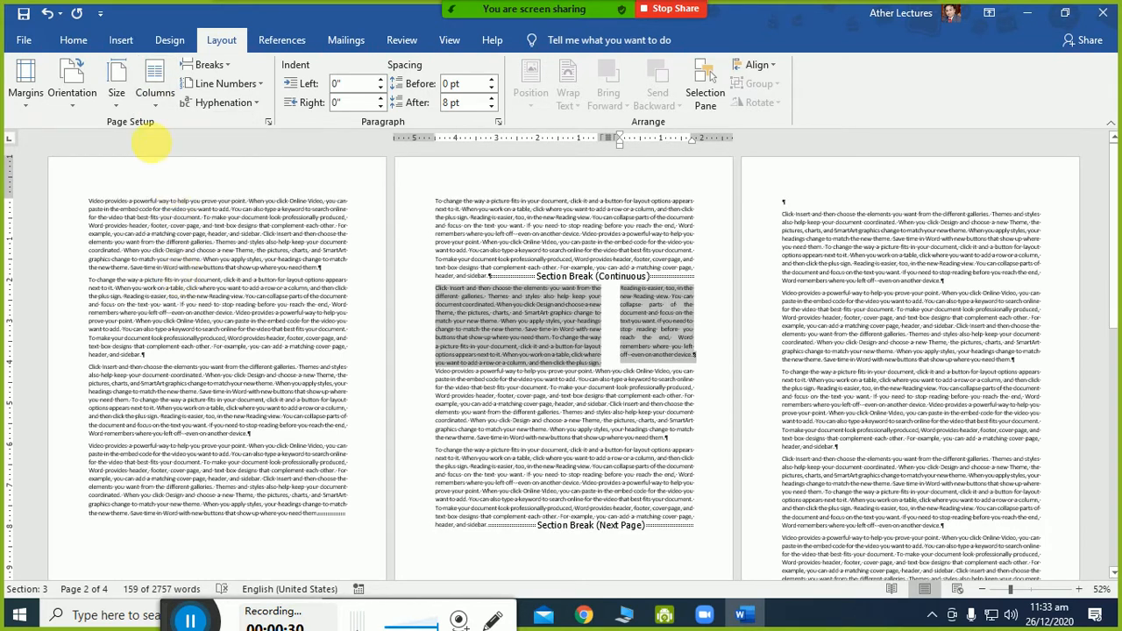
- Lay out the selected paragraph in three equal-width columns with the Three preset of the detailed column settings
click(116, 90)
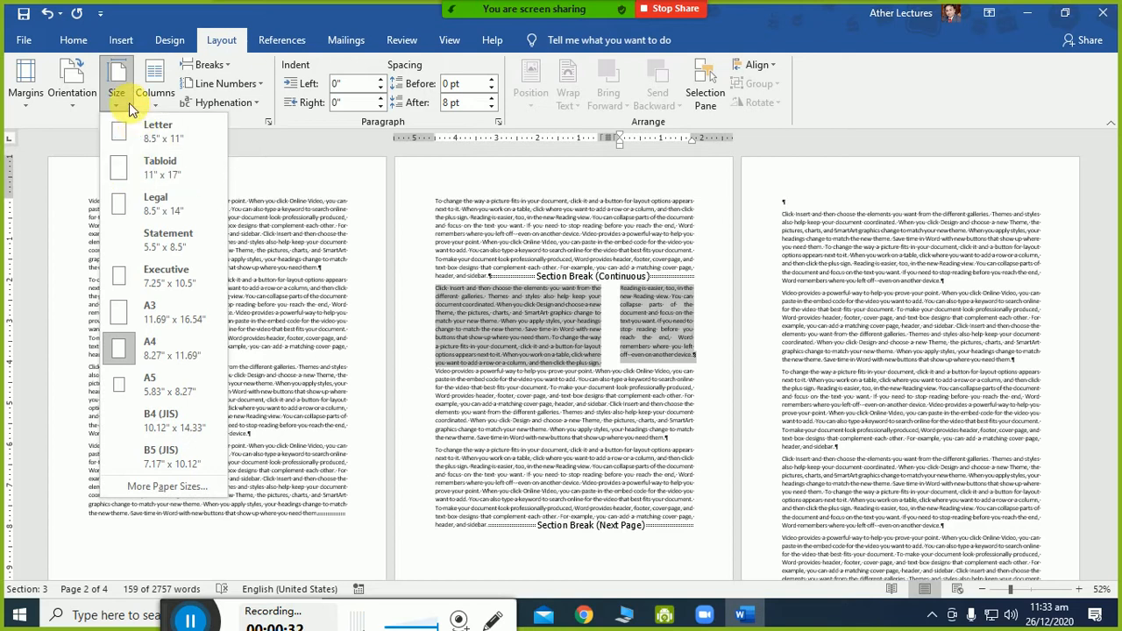
click(154, 95)
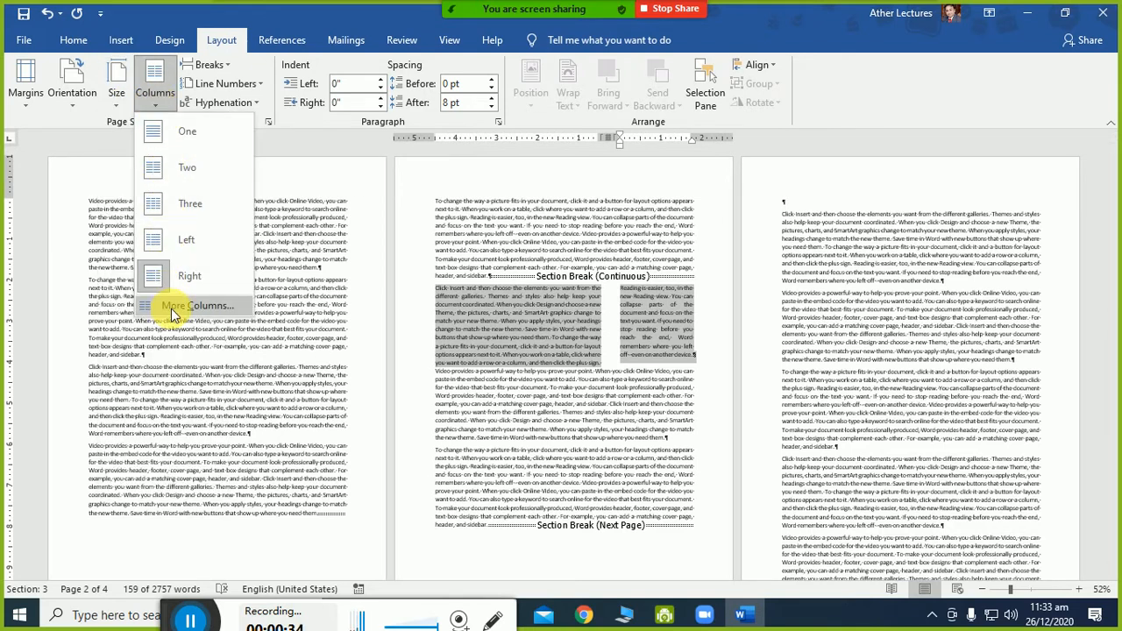
click(212, 307)
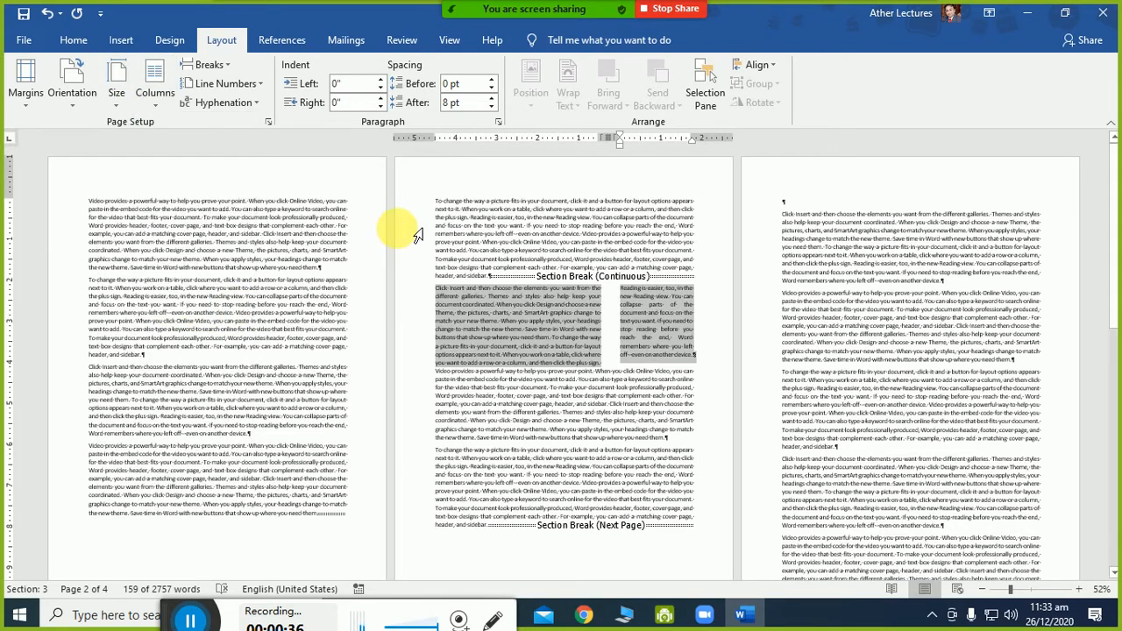
key(alt)
key(o)
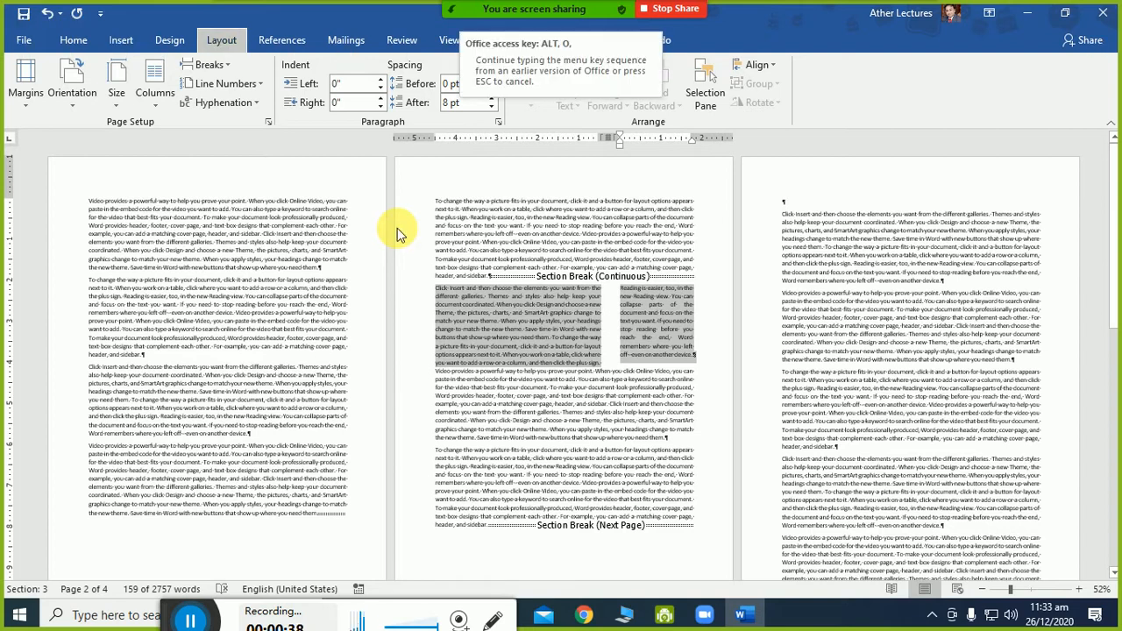
key(c)
drag(500, 161, 846, 178)
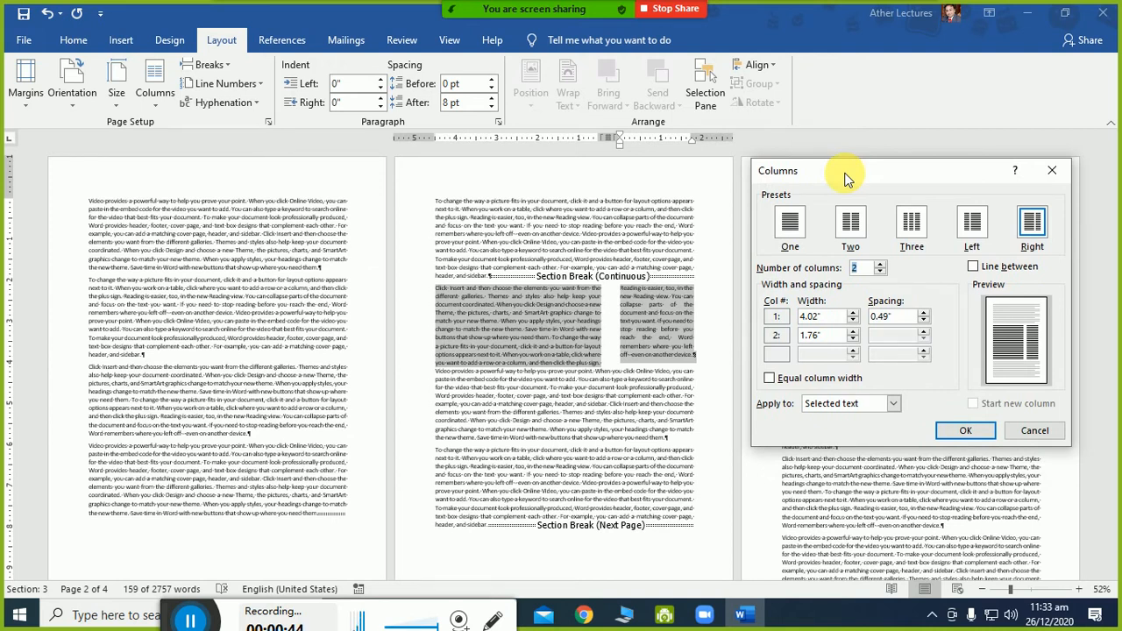
click(911, 227)
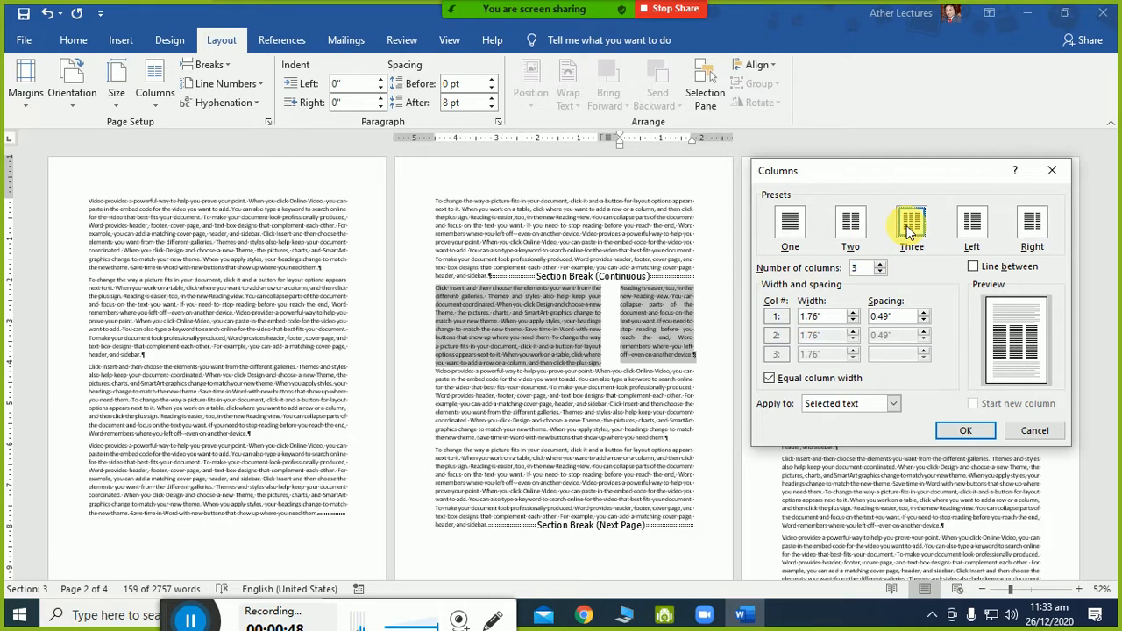
click(965, 431)
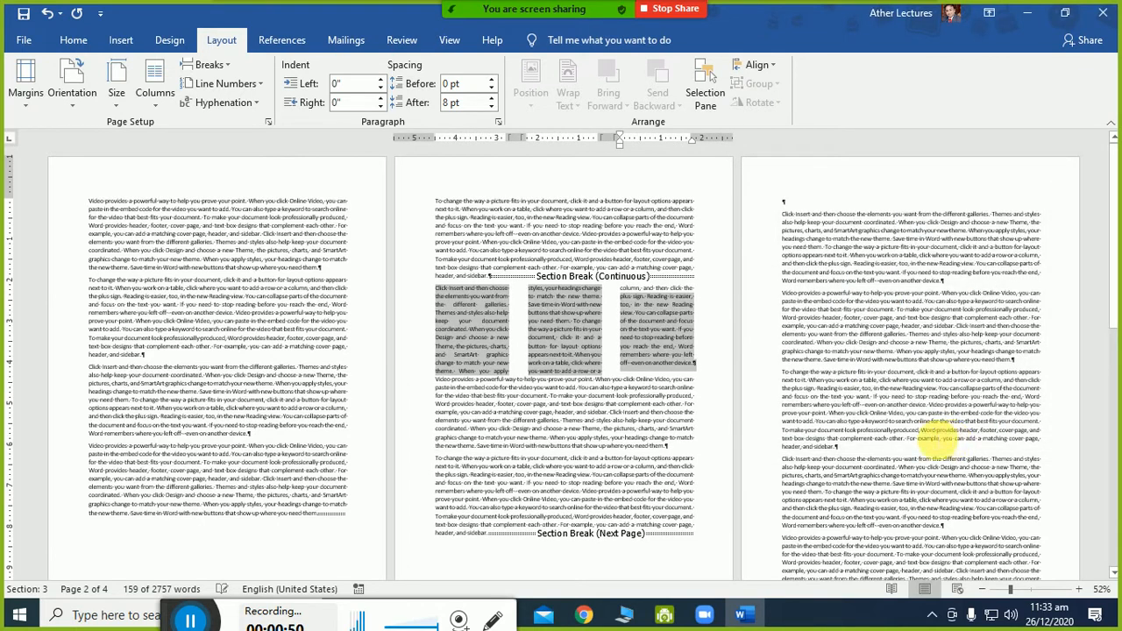
- Check which section the text before, inside and after the three-column paragraph belongs to
click(705, 399)
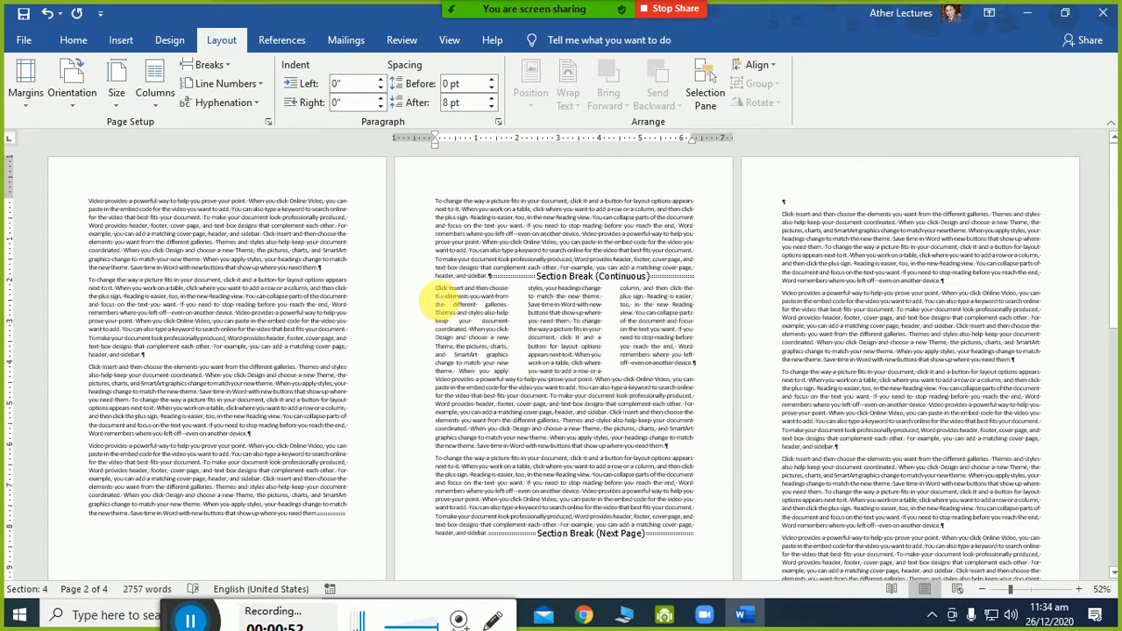
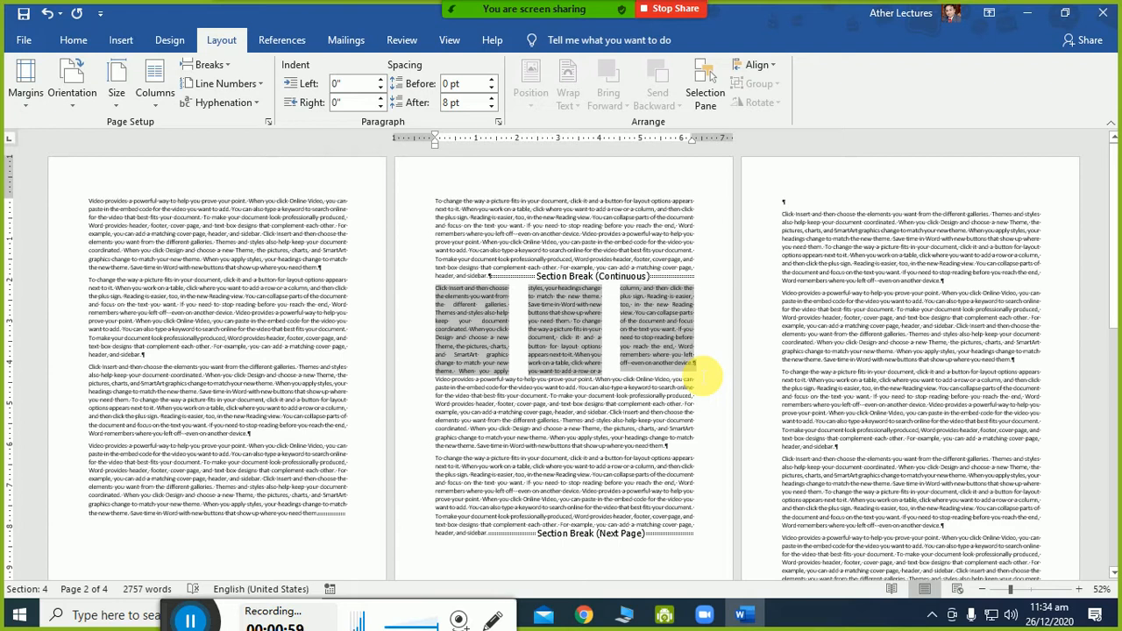
click(626, 392)
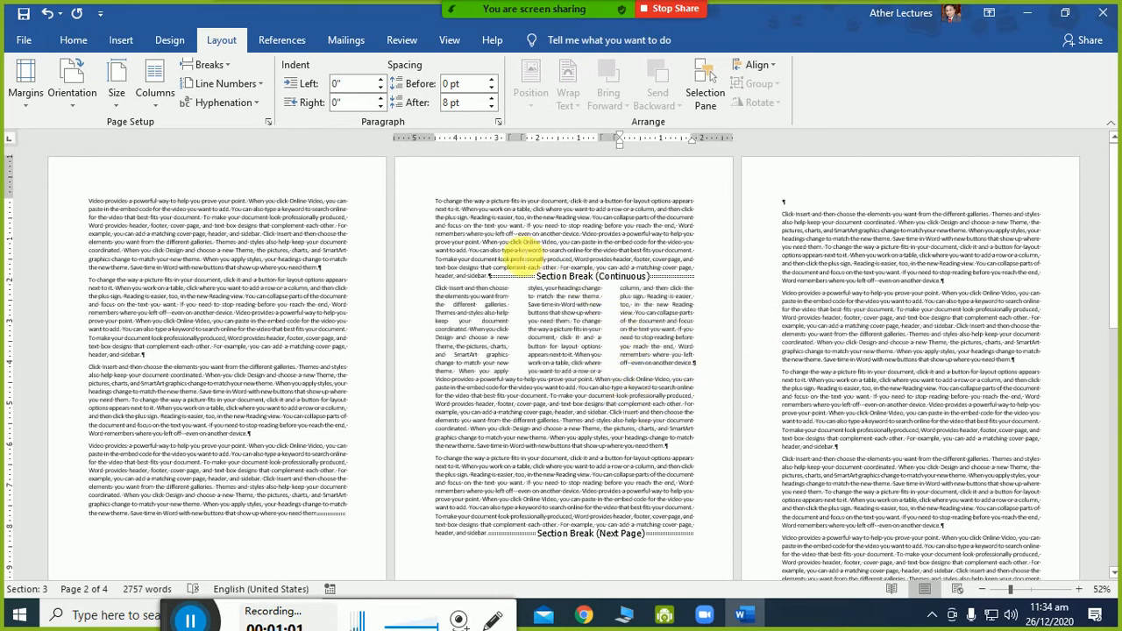
click(265, 253)
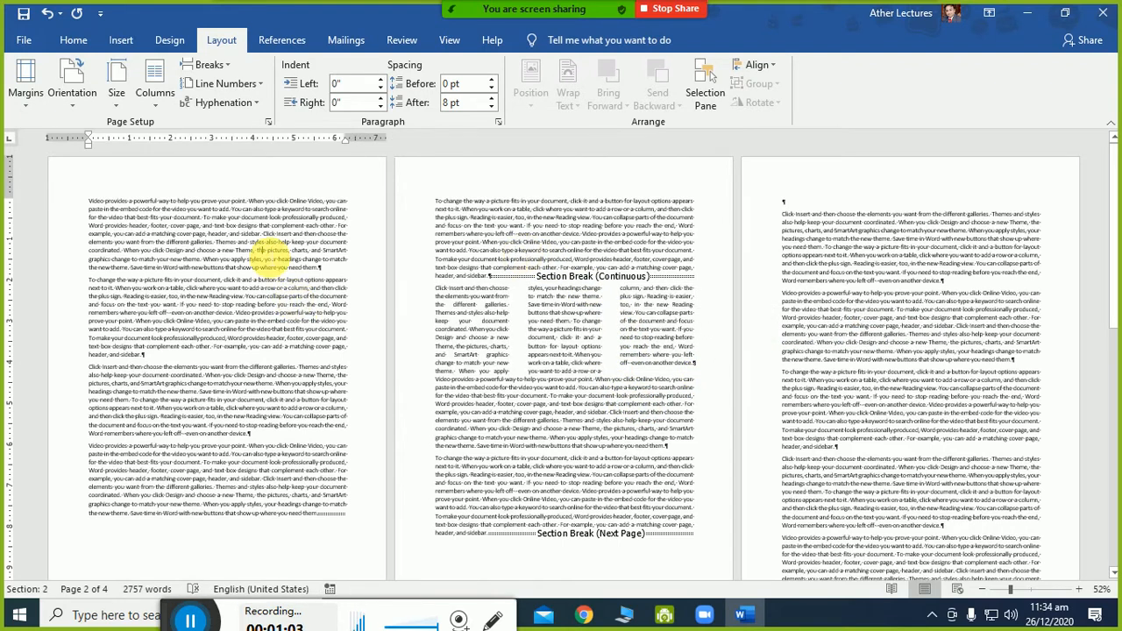
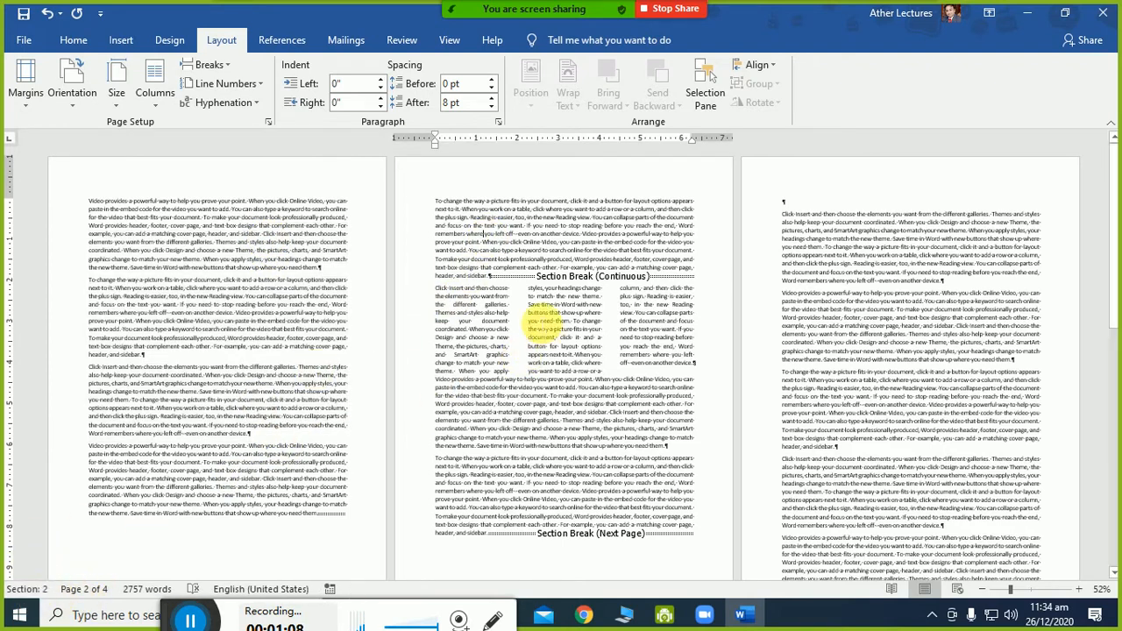
click(532, 314)
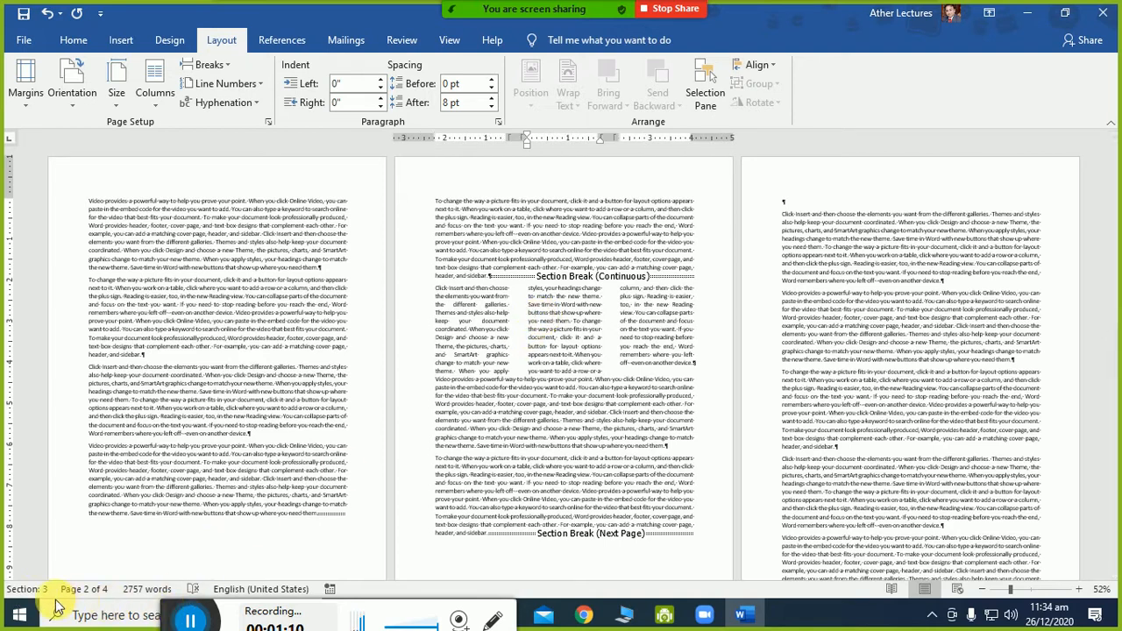
click(587, 445)
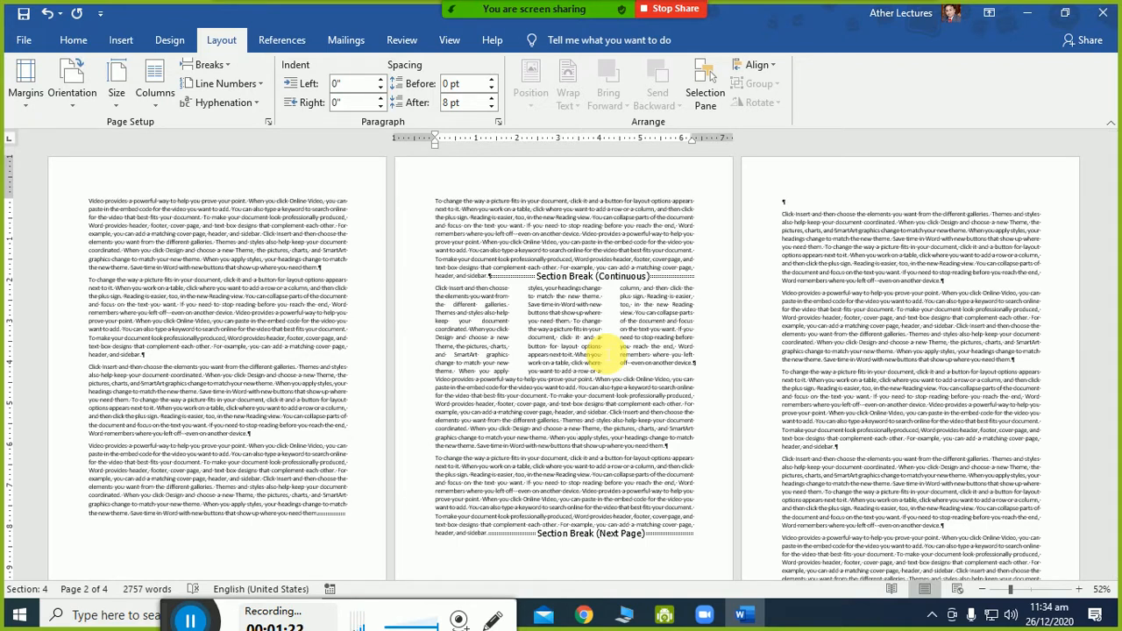
- Delete the section break at the end of the three-column paragraph and undo the deletion
click(701, 371)
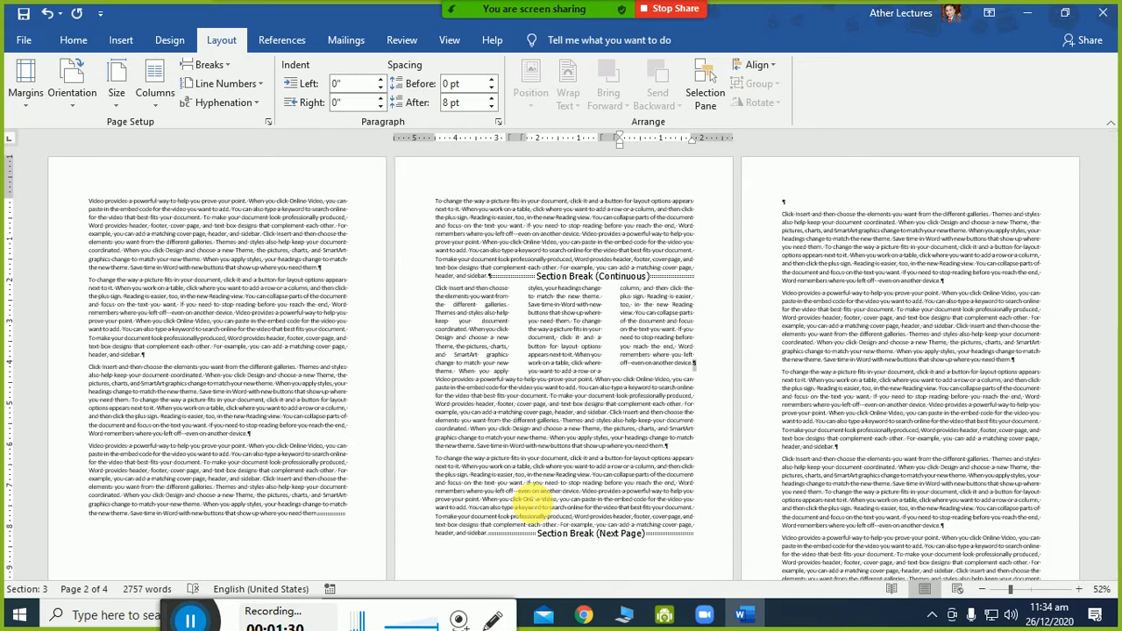
key(Delete)
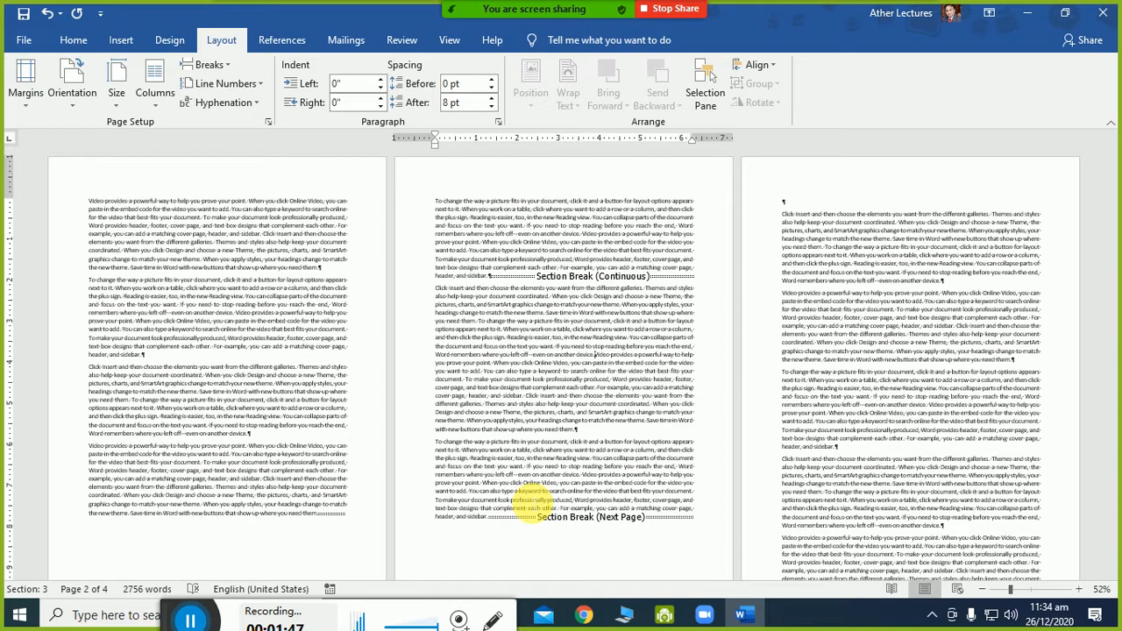
key(ctrl+z)
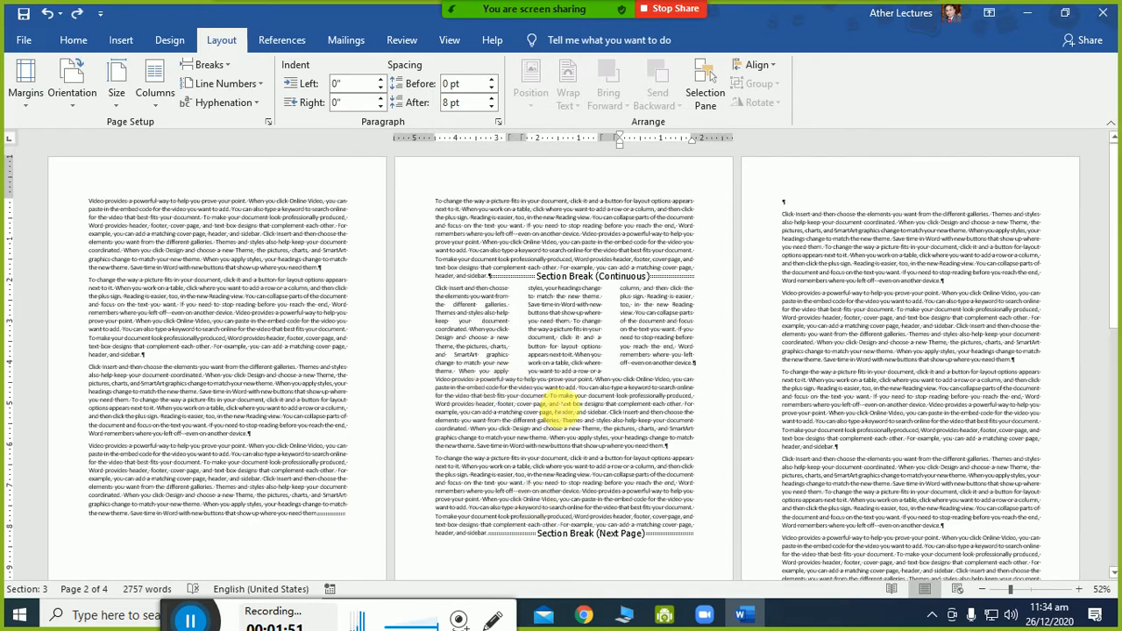
- Apply two columns to the section on the first page and undo the change
click(554, 332)
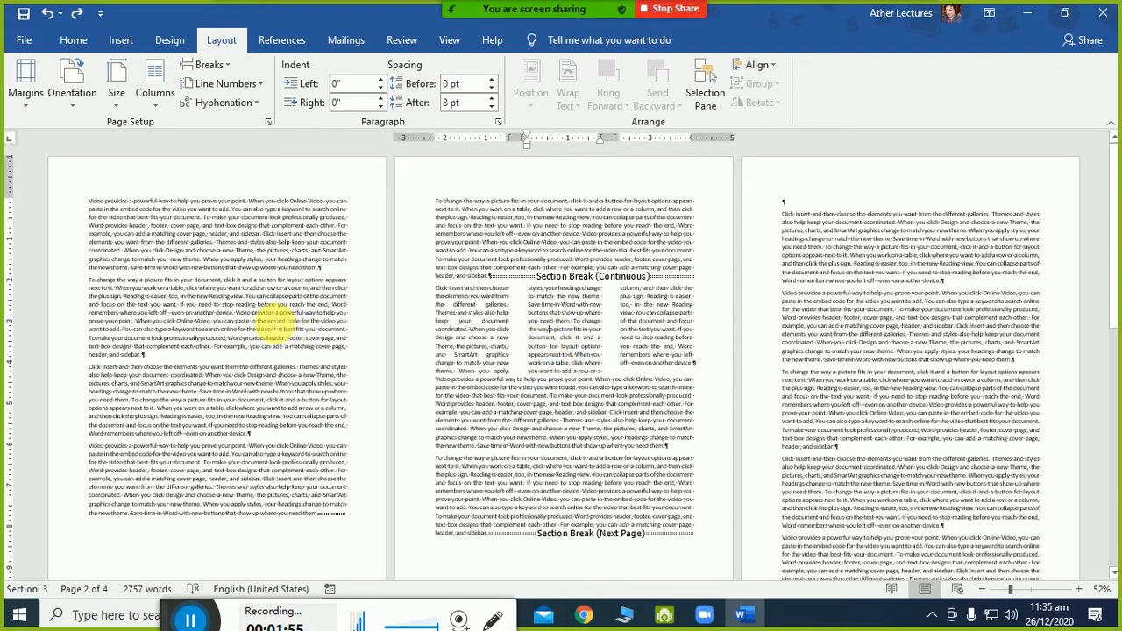
click(272, 323)
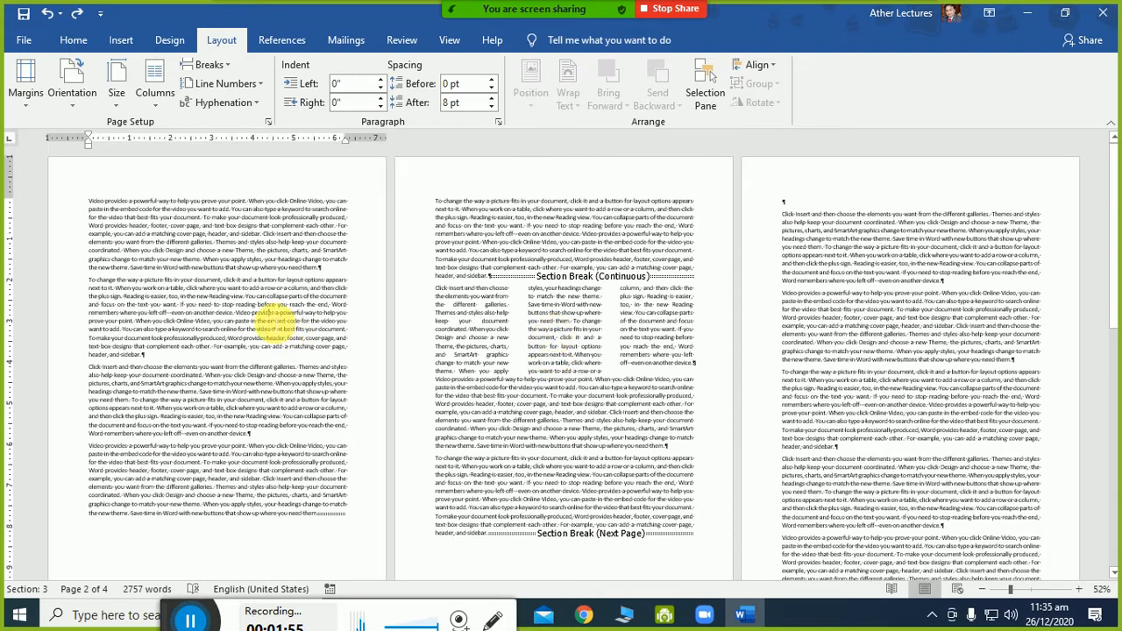
click(155, 87)
click(173, 180)
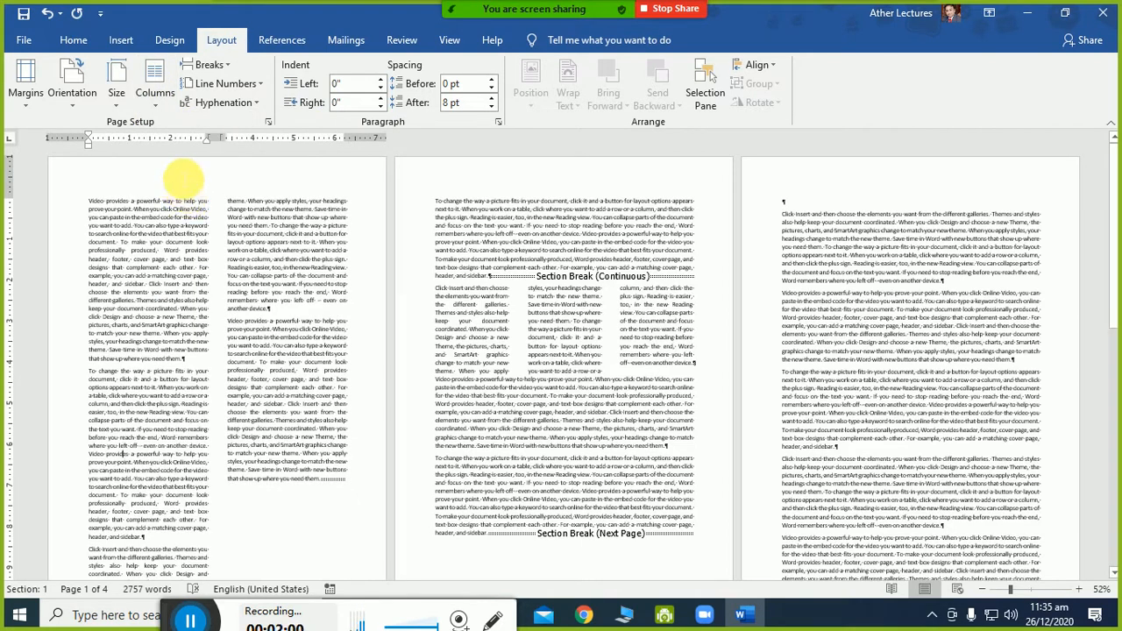
key(ctrl+z)
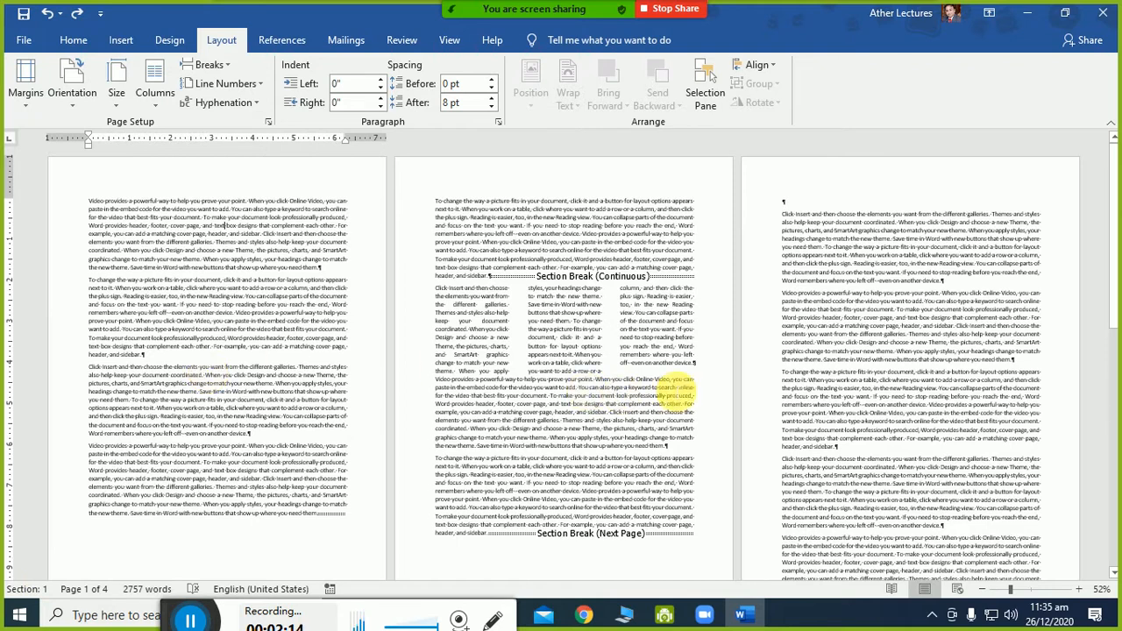
- Turn off equal column width for the three-column section and set the first column's width to 1"
click(568, 333)
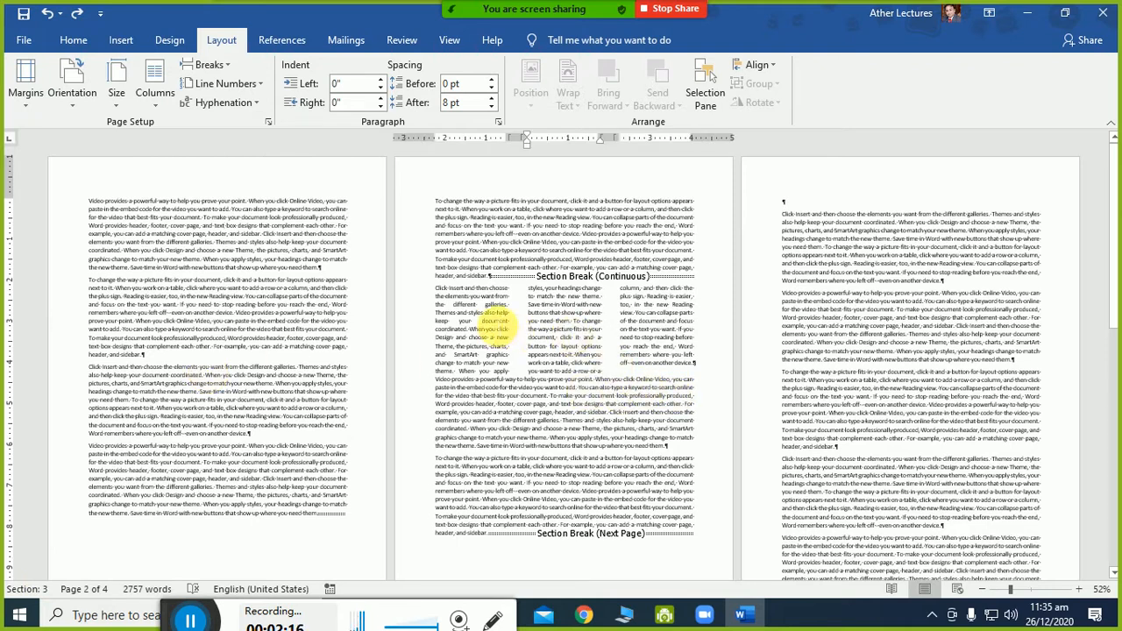
click(159, 109)
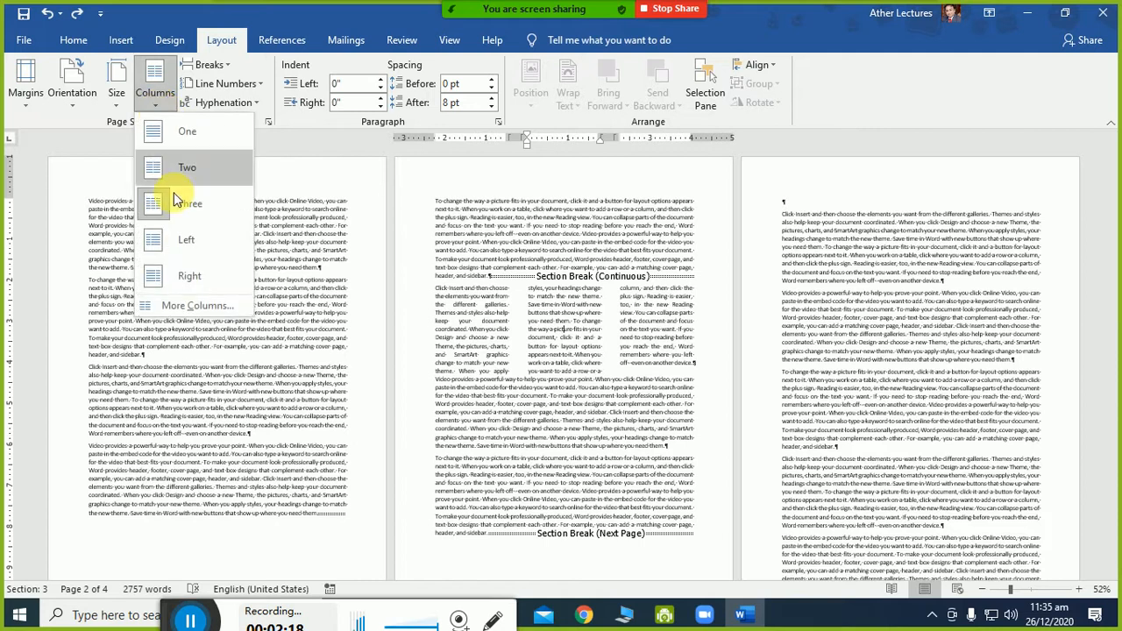
click(175, 303)
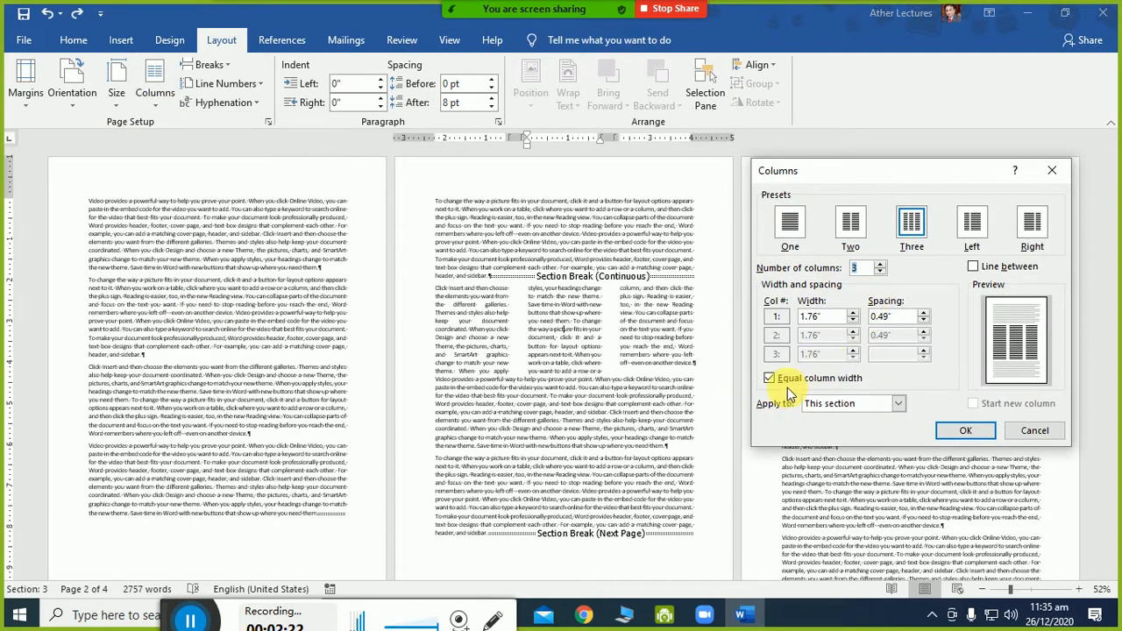
click(822, 386)
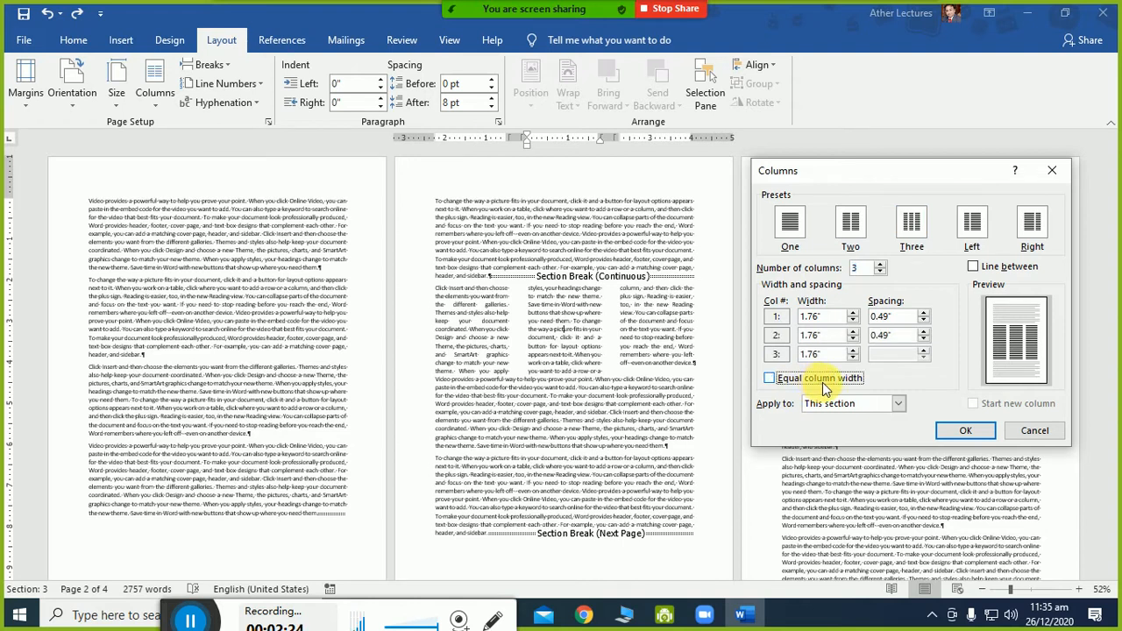
click(853, 313)
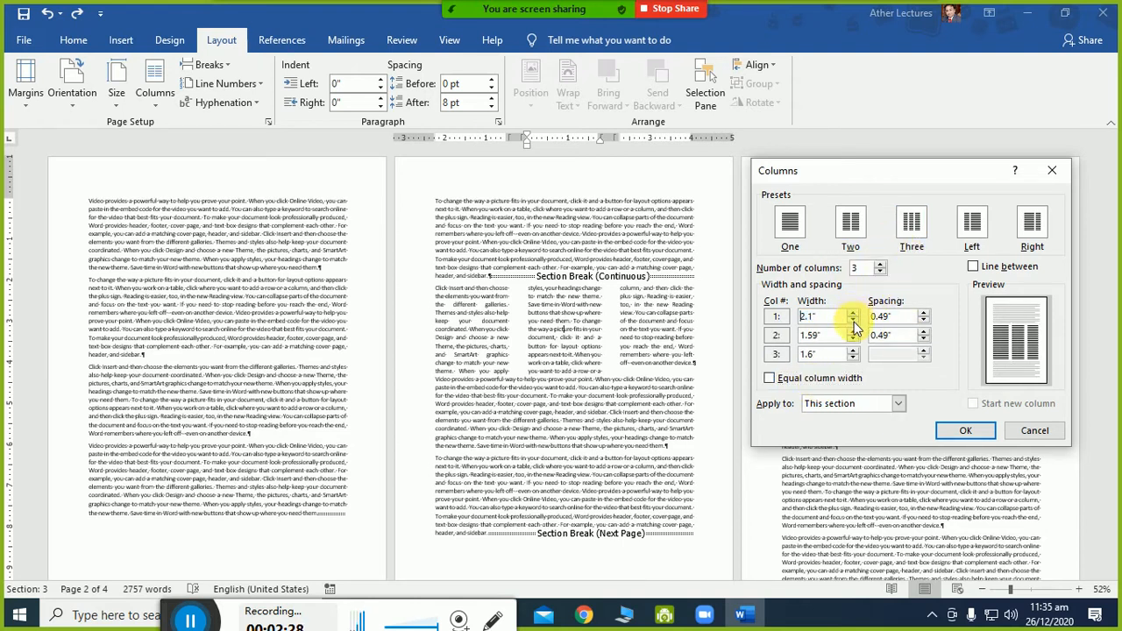
click(853, 313)
click(853, 321)
click(853, 321)
click(853, 321)
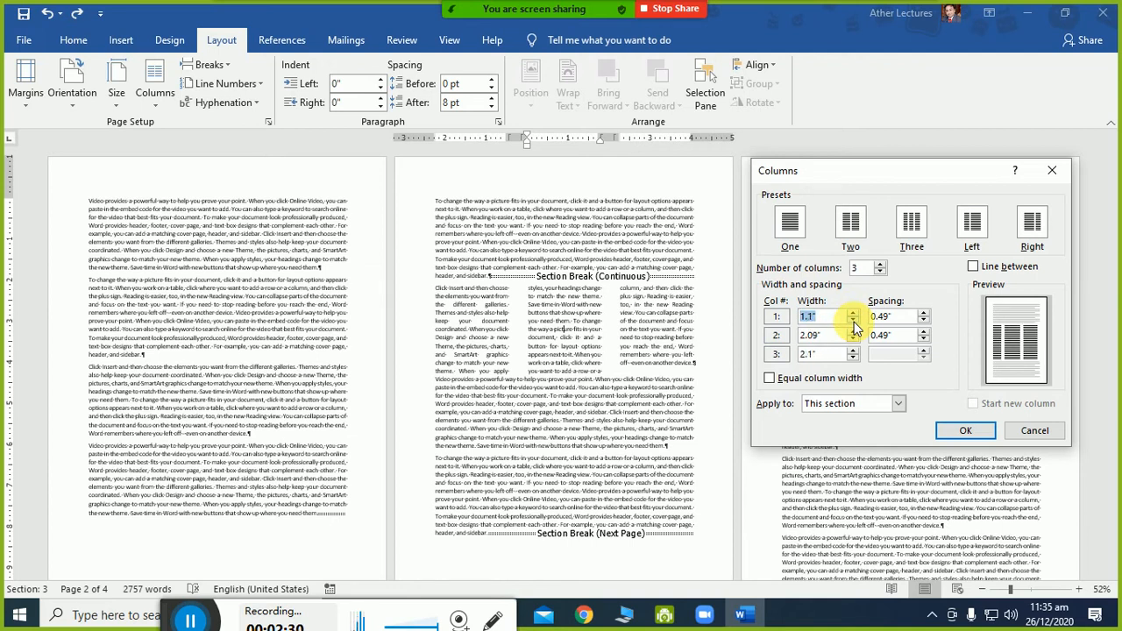
click(853, 321)
- Set the second column's width to 1" and apply the custom widths to this section
click(855, 342)
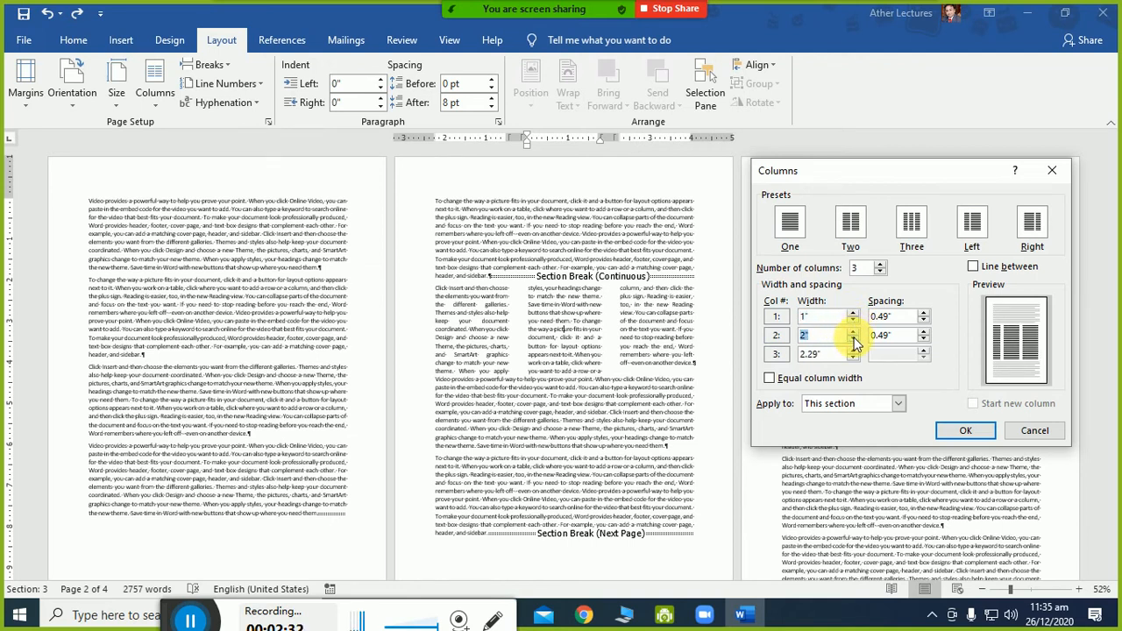
click(855, 342)
click(855, 342)
click(855, 342)
click(854, 342)
click(854, 342)
click(855, 342)
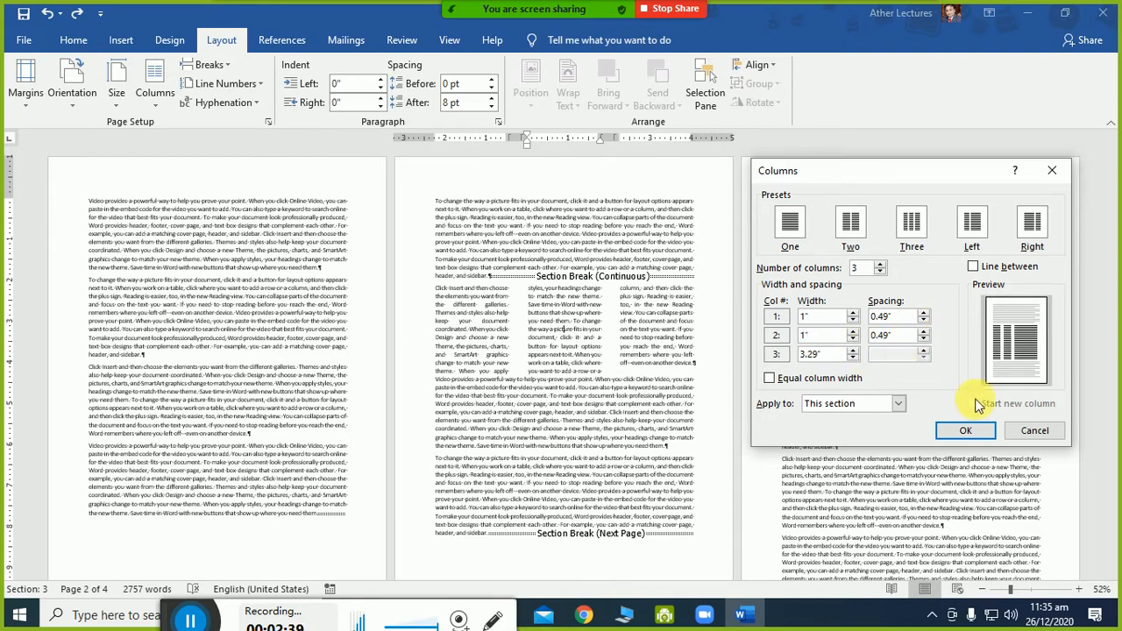
click(967, 429)
ctrl+scroll(734, 438, up, 6)
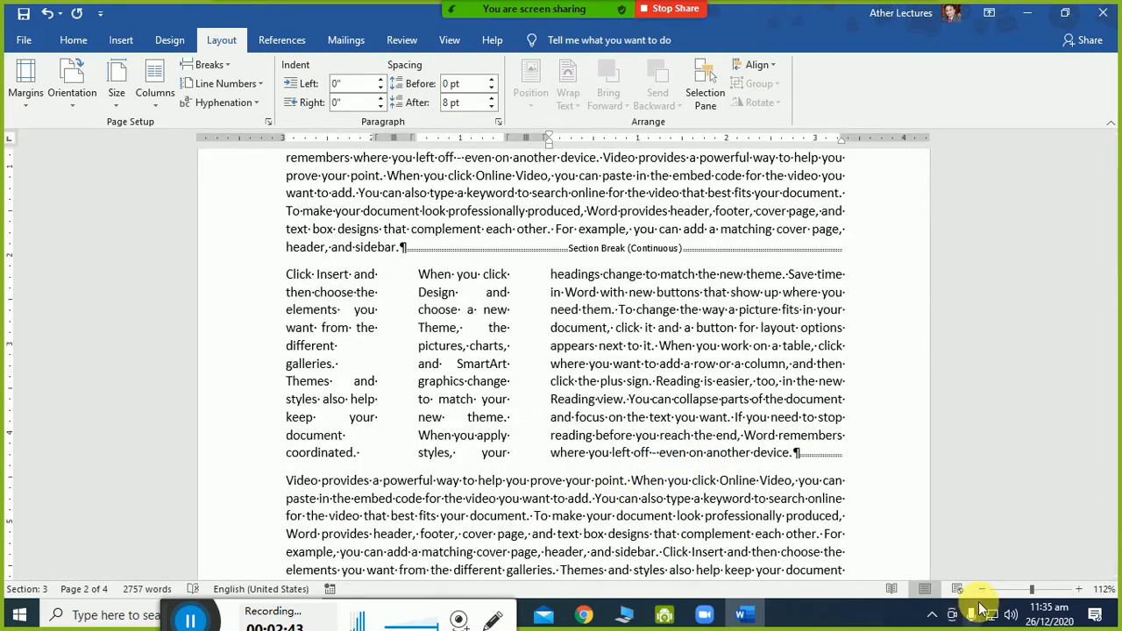
drag(318, 279, 350, 430)
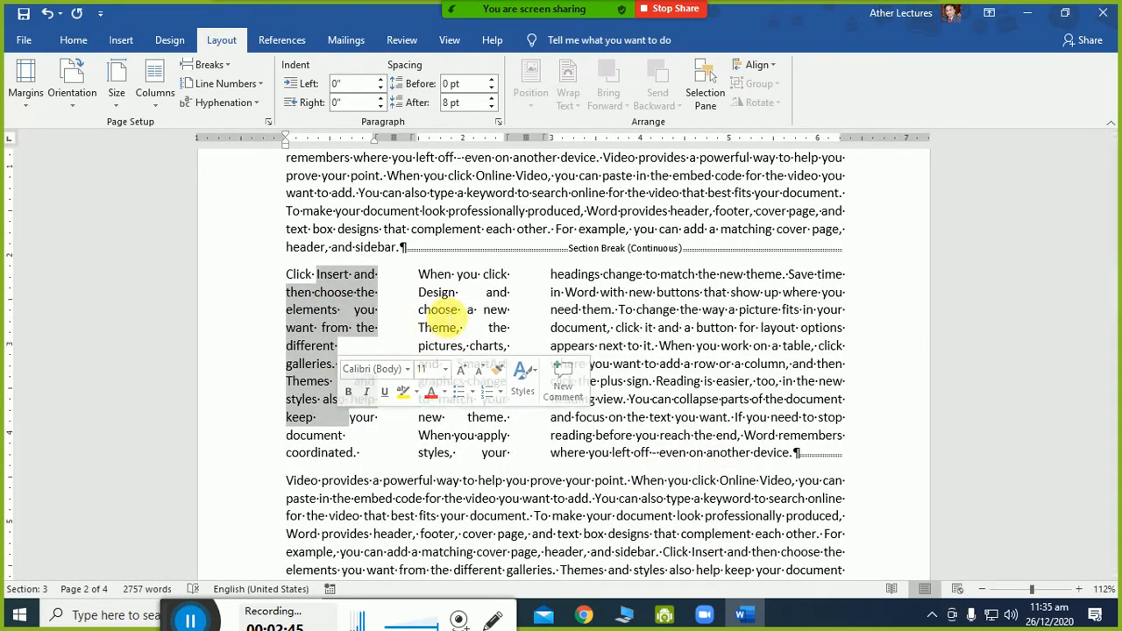
drag(420, 274, 467, 417)
drag(626, 275, 714, 438)
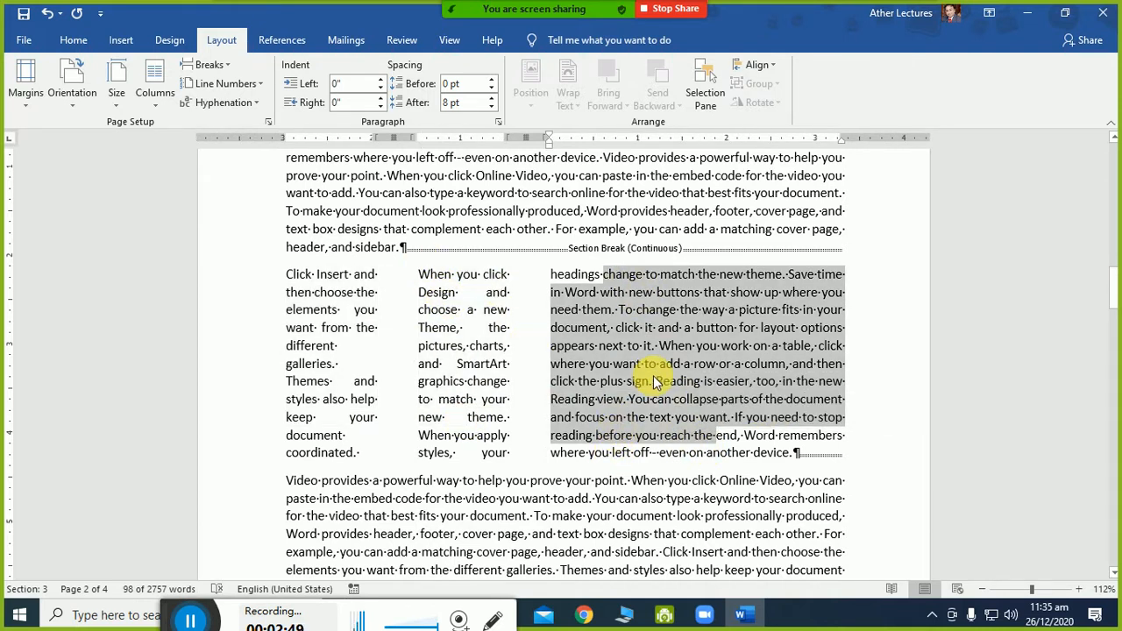
- Add a line between the columns of the three-column section
click(645, 375)
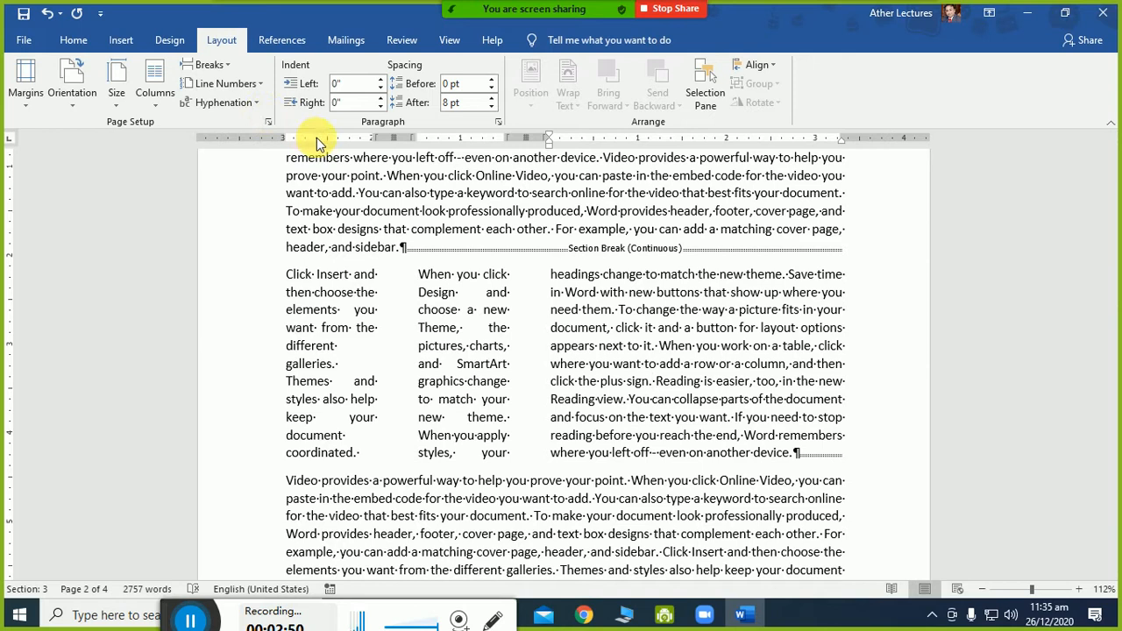
key(alt)
key(o)
key(c)
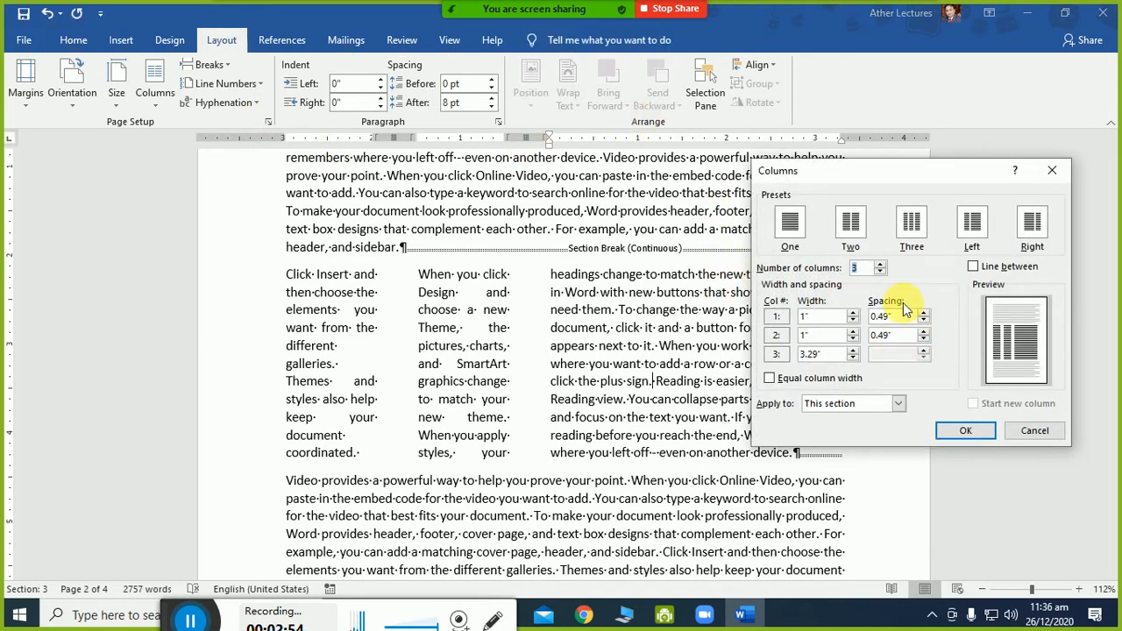
click(973, 267)
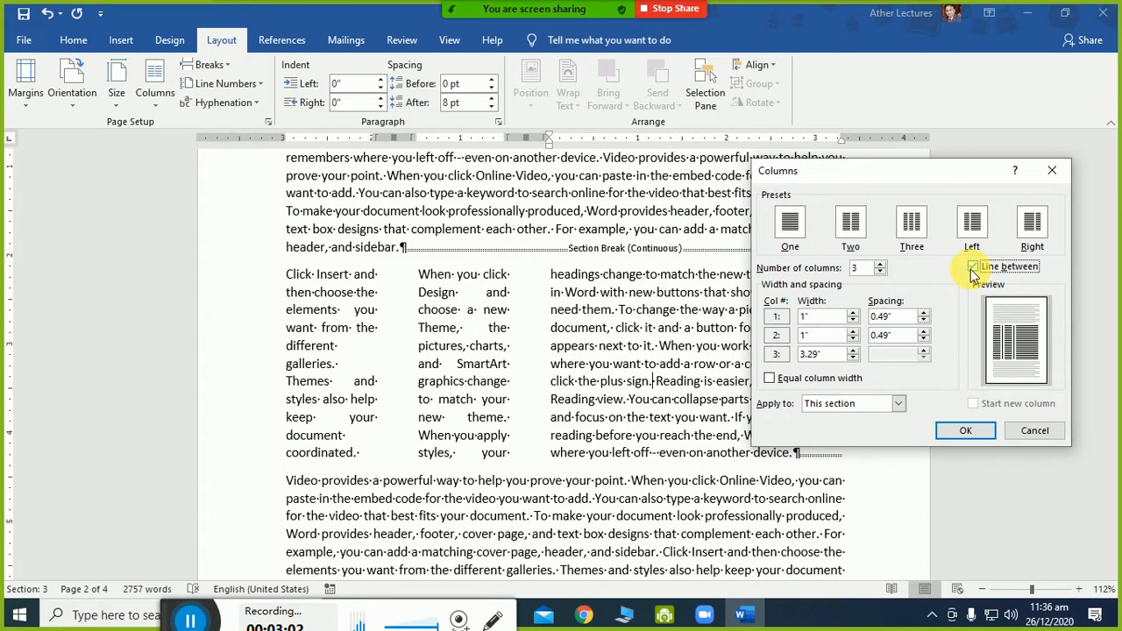
click(962, 430)
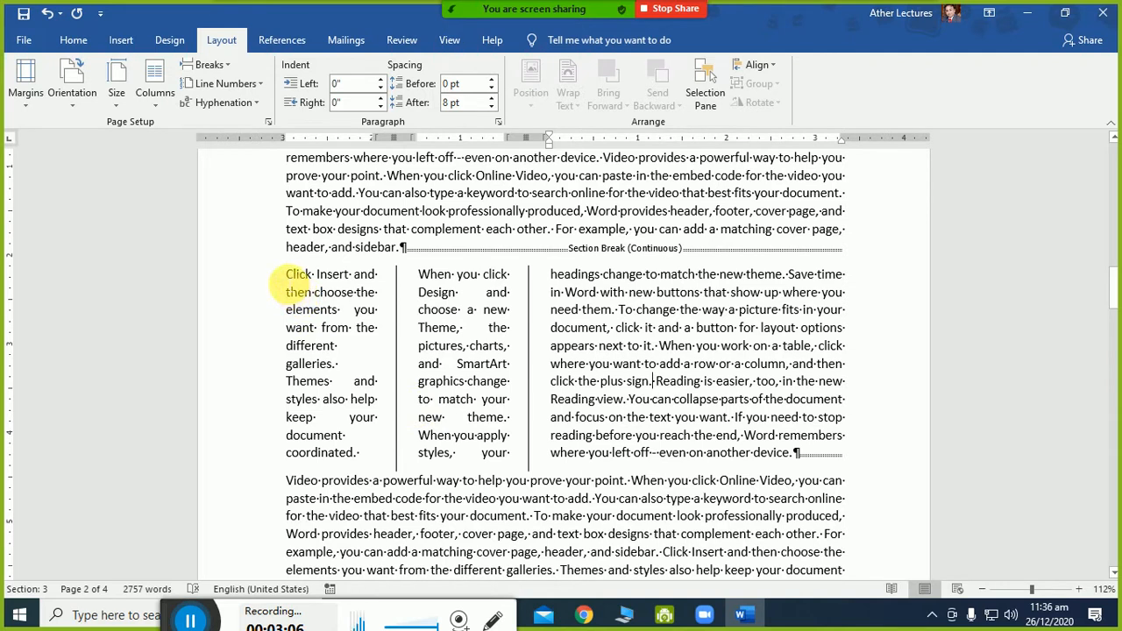
- Trace how the paragraph's text flows from the first column through the second to the third
drag(286, 275, 372, 277)
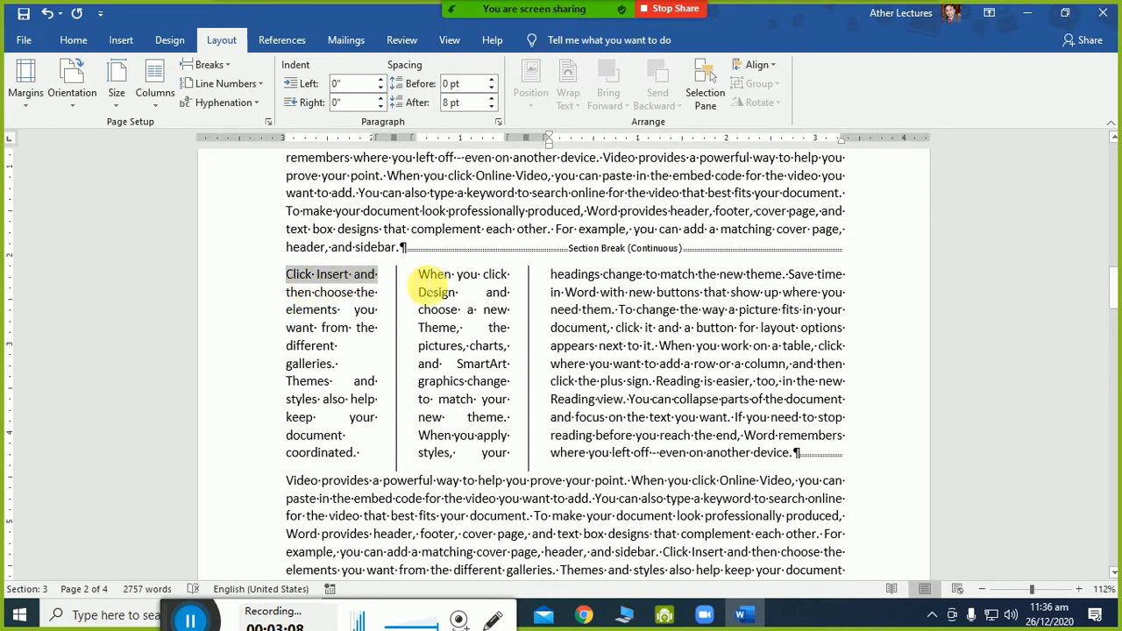
drag(458, 278, 418, 275)
drag(552, 274, 701, 293)
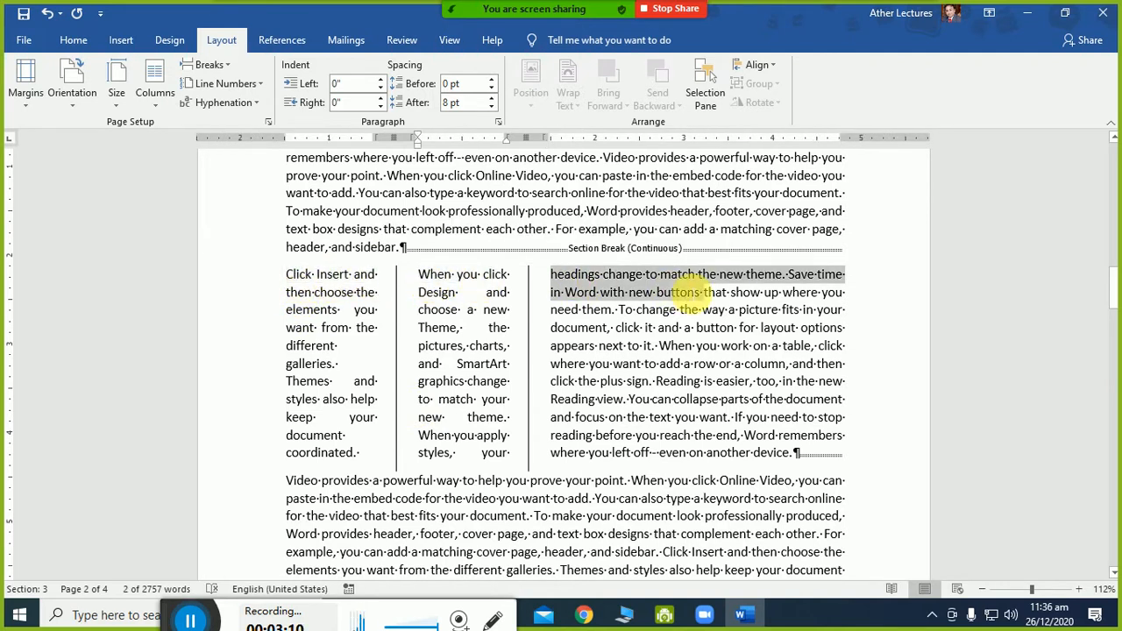
click(288, 275)
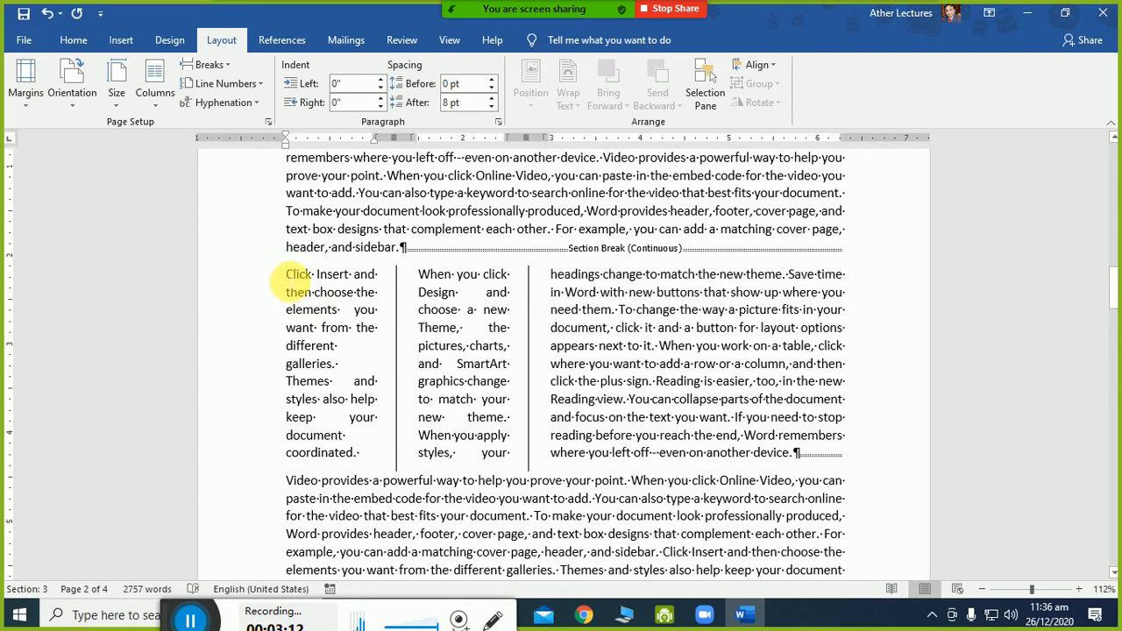
drag(296, 280, 356, 453)
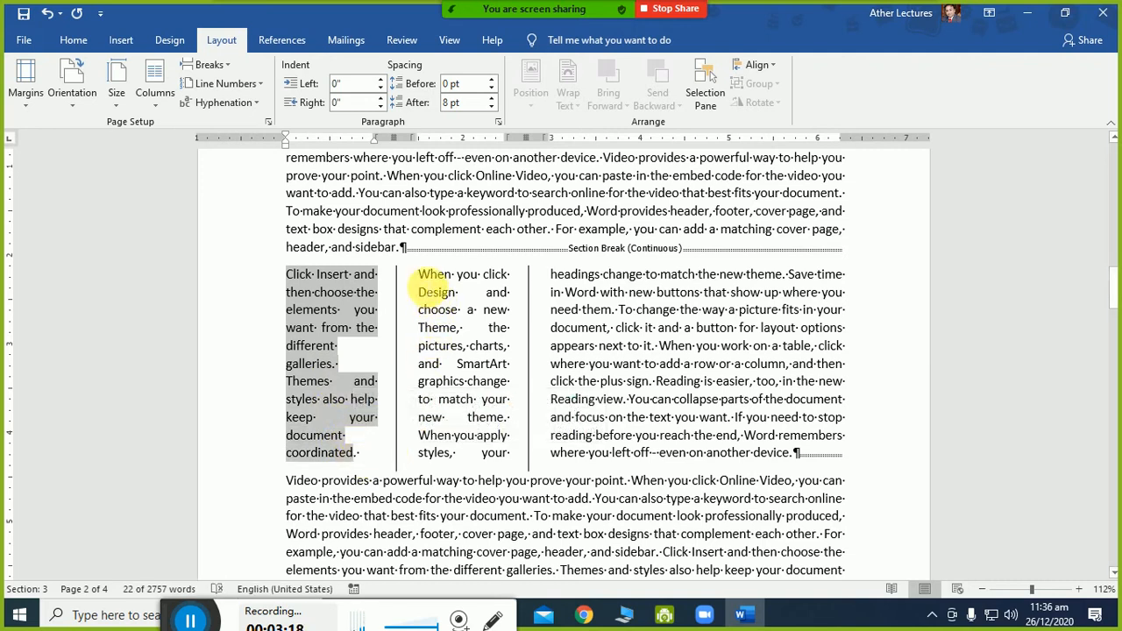
drag(419, 274, 510, 455)
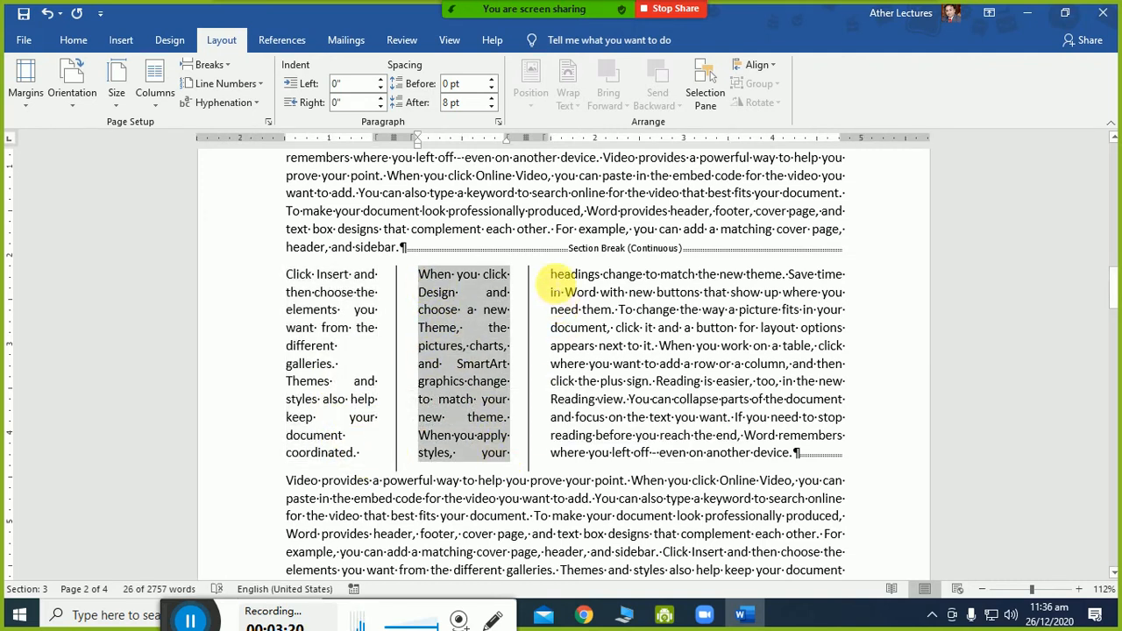
drag(554, 276, 677, 437)
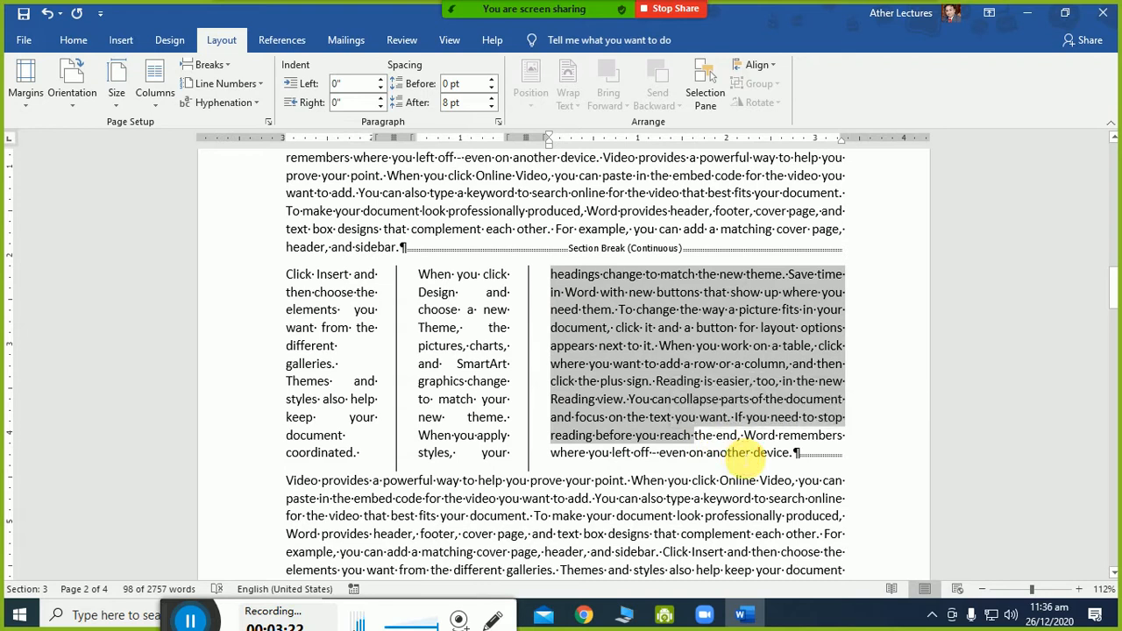
- Select the three-column paragraph and try to apply the One column preset to the whole document
triple_click(738, 453)
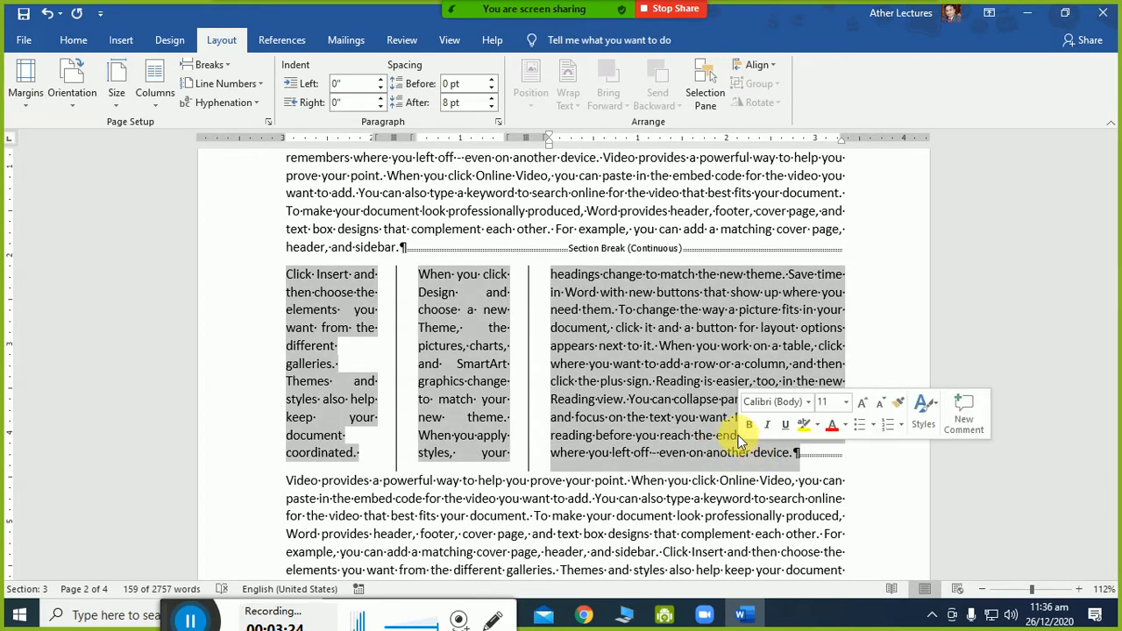
key(alt+o)
key(c)
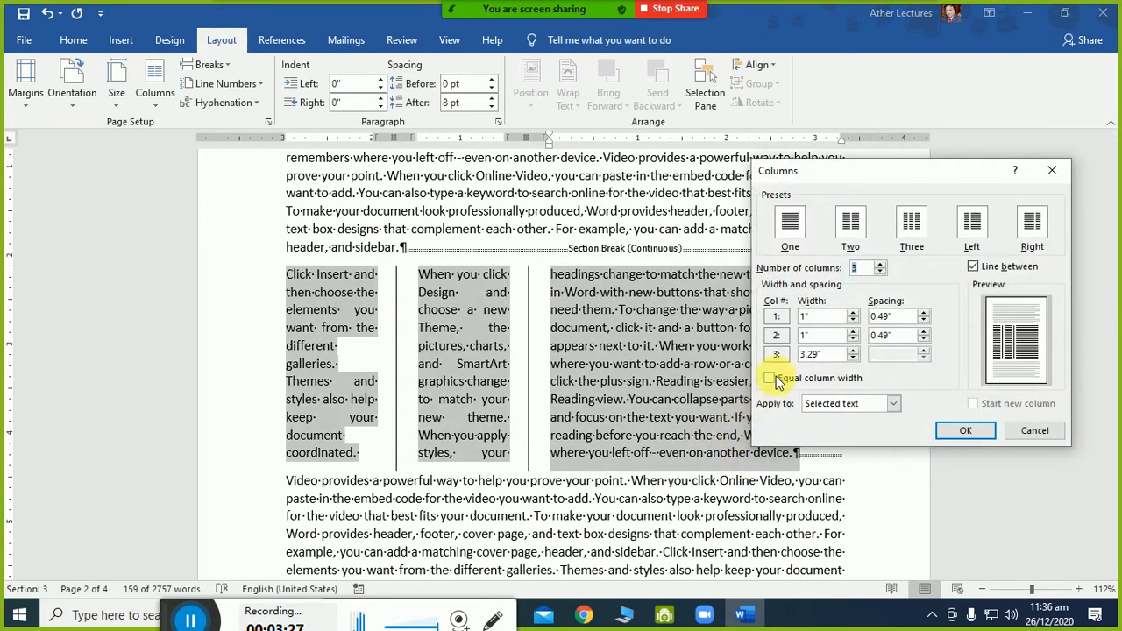
click(973, 268)
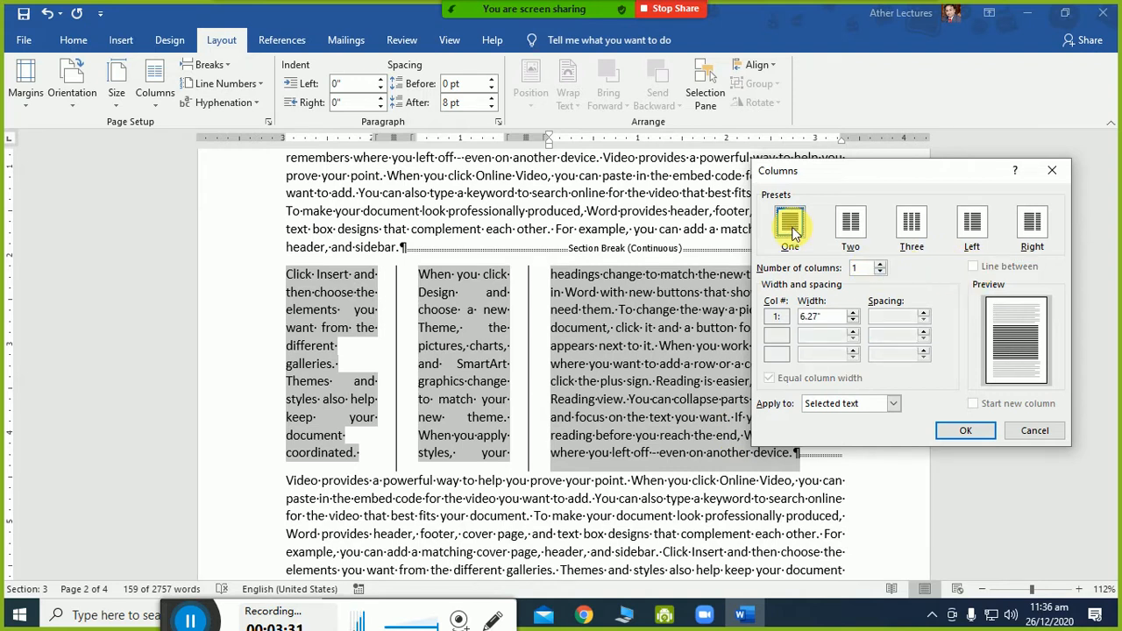
click(891, 404)
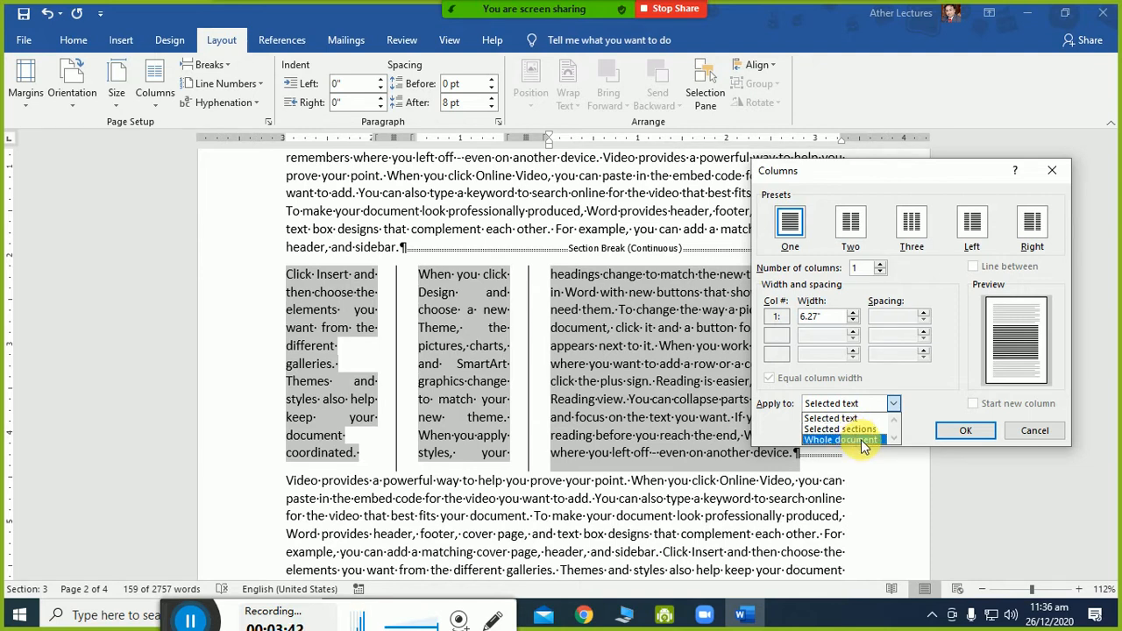
click(861, 440)
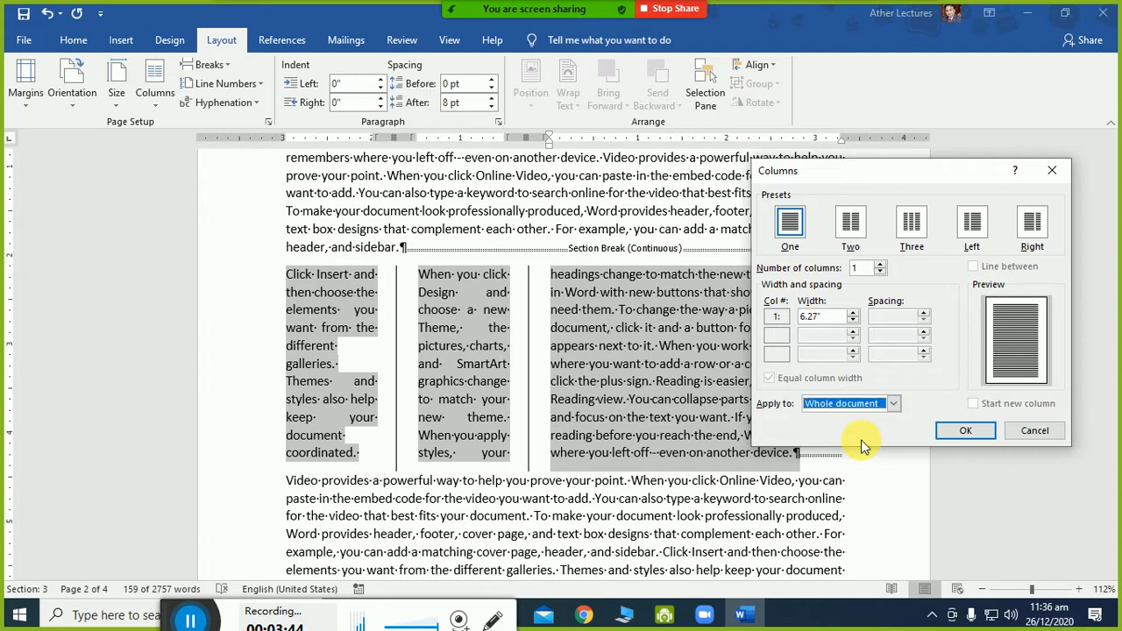
key(Return)
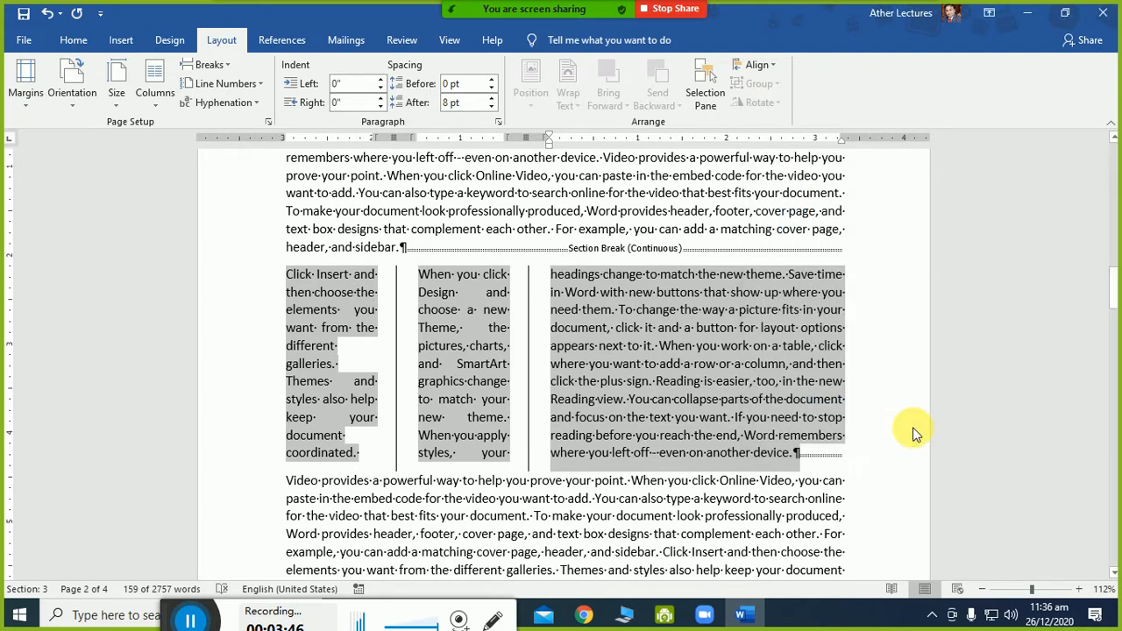
- Apply the One column preset to the selected three-column paragraph
key(alt)
key(o)
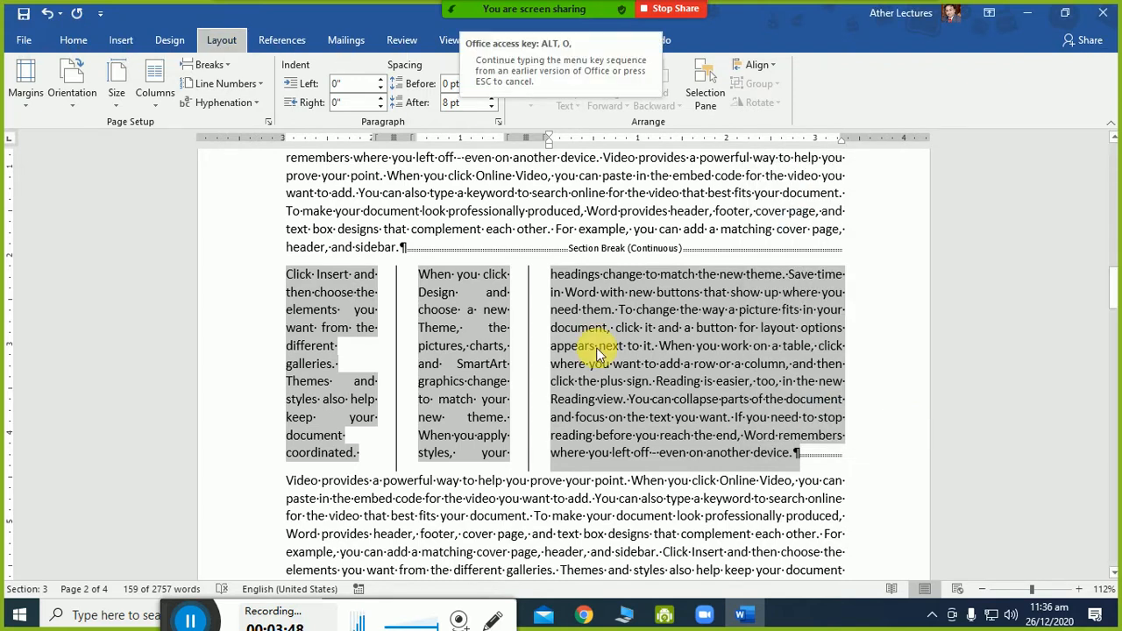
key(c)
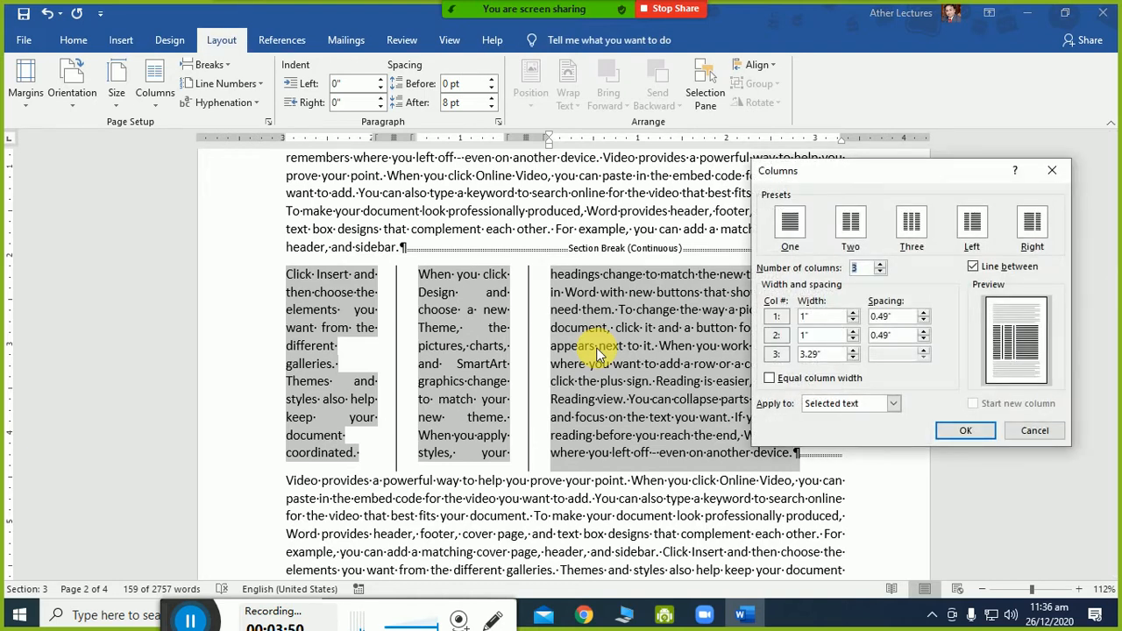
click(794, 224)
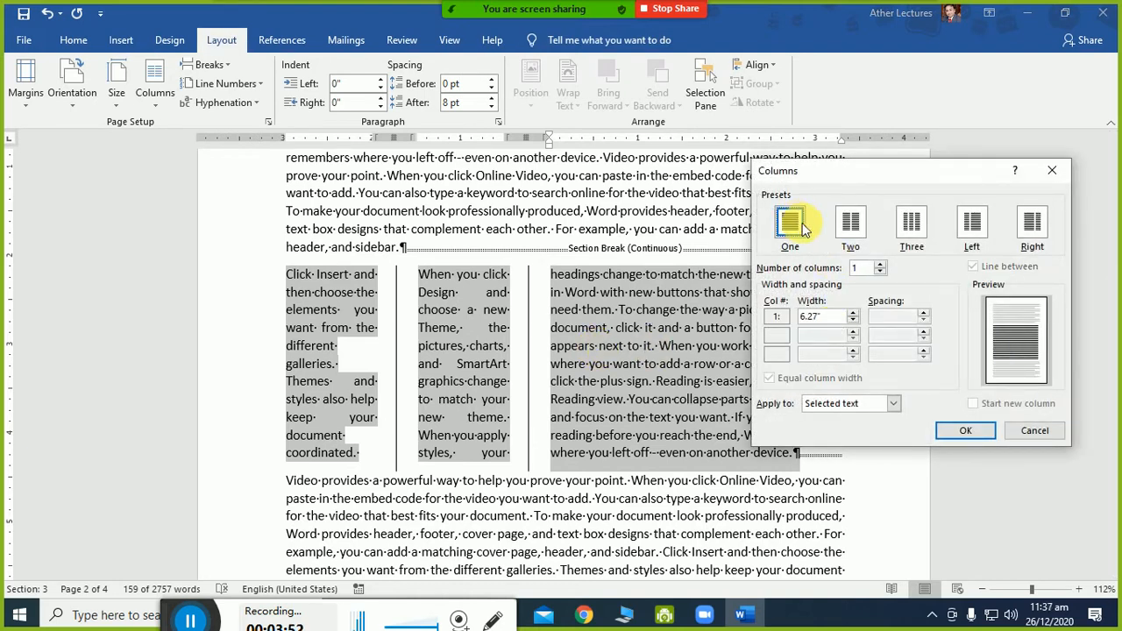
click(958, 430)
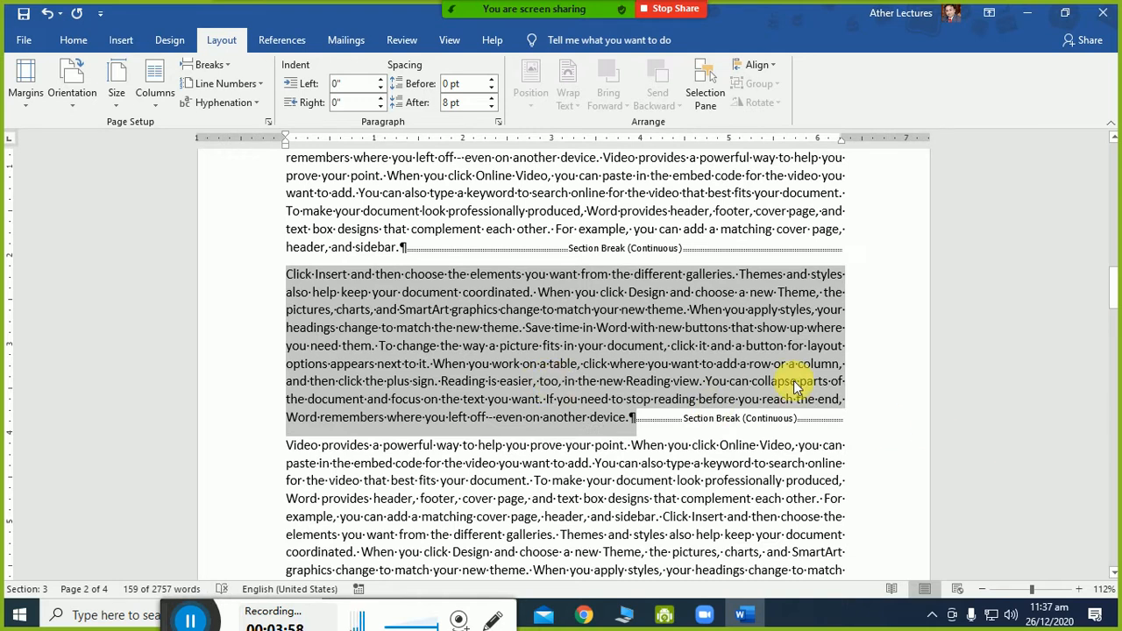
- Delete the continuous section breaks before and after the single-column paragraph
click(660, 423)
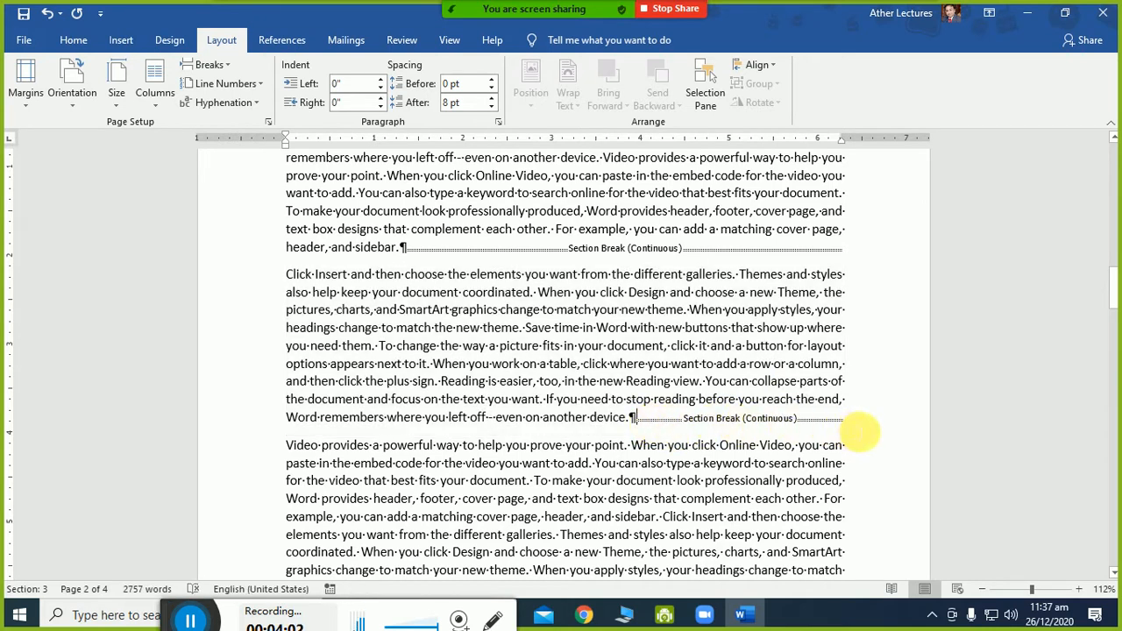
click(406, 247)
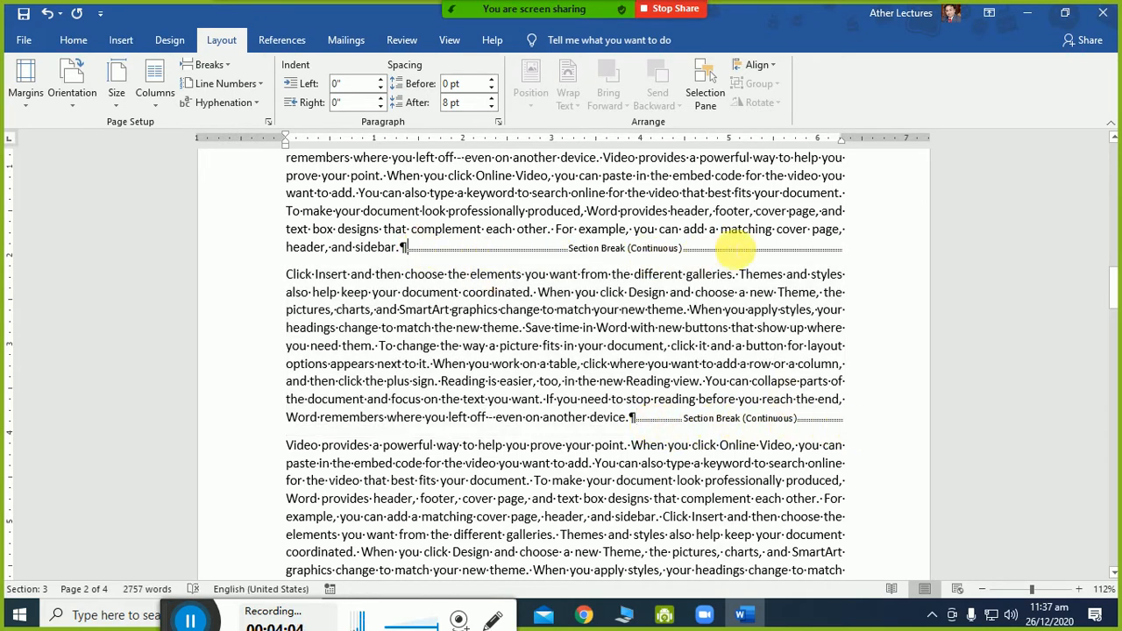
key(Delete)
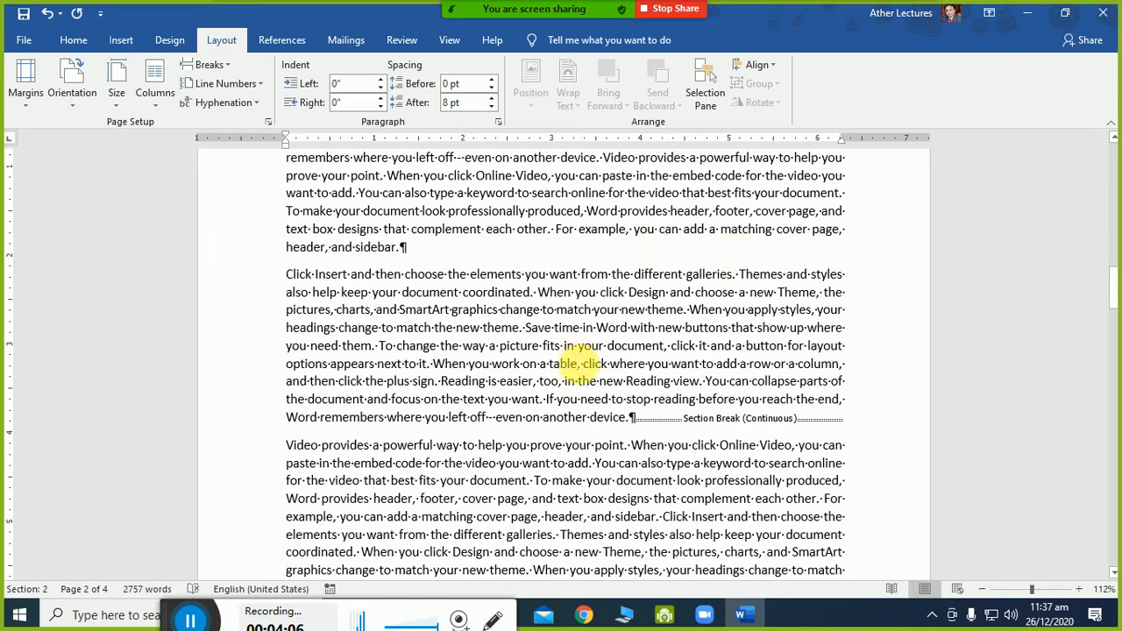
key(Delete)
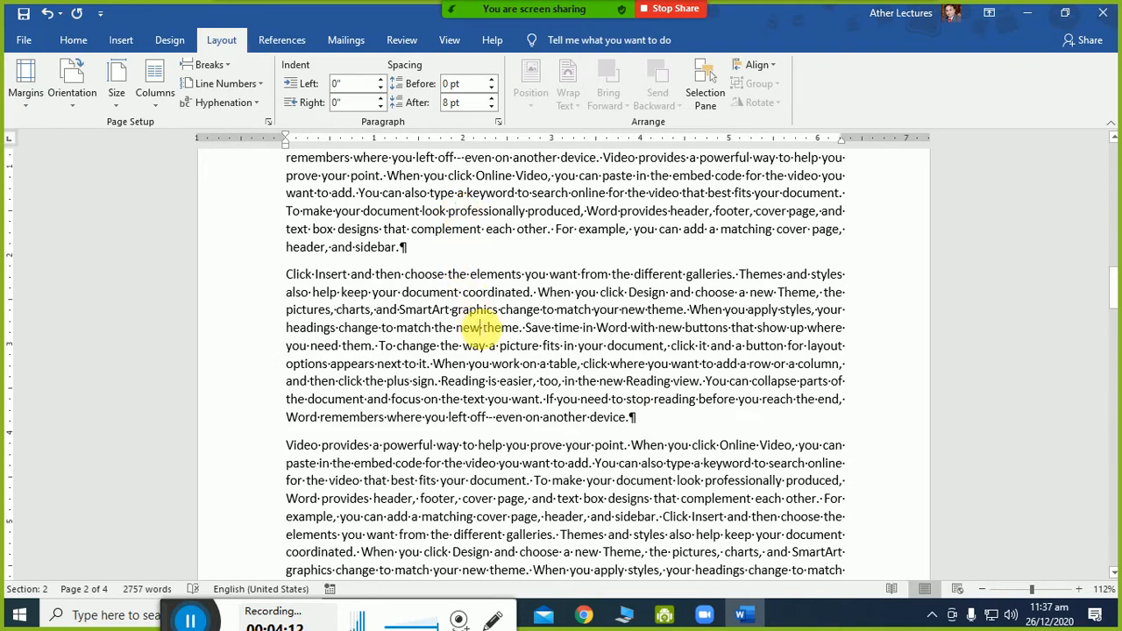
- Review the second and third pages for remaining section breaks, with several pages visible at once
scroll(495, 465, down, 3)
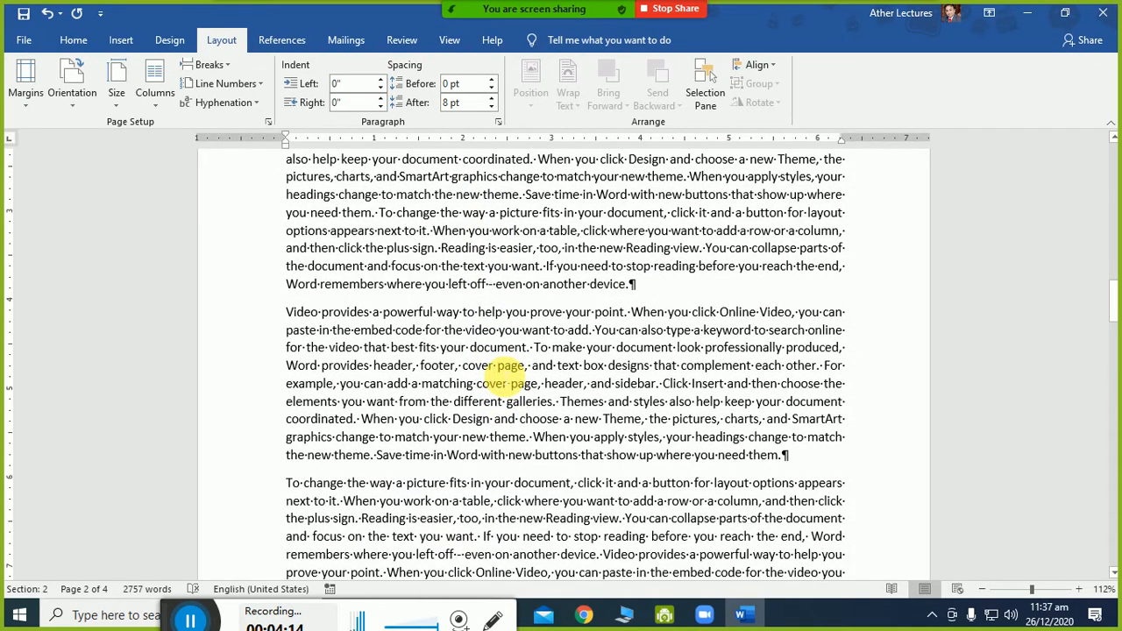
scroll(508, 377, down, 8)
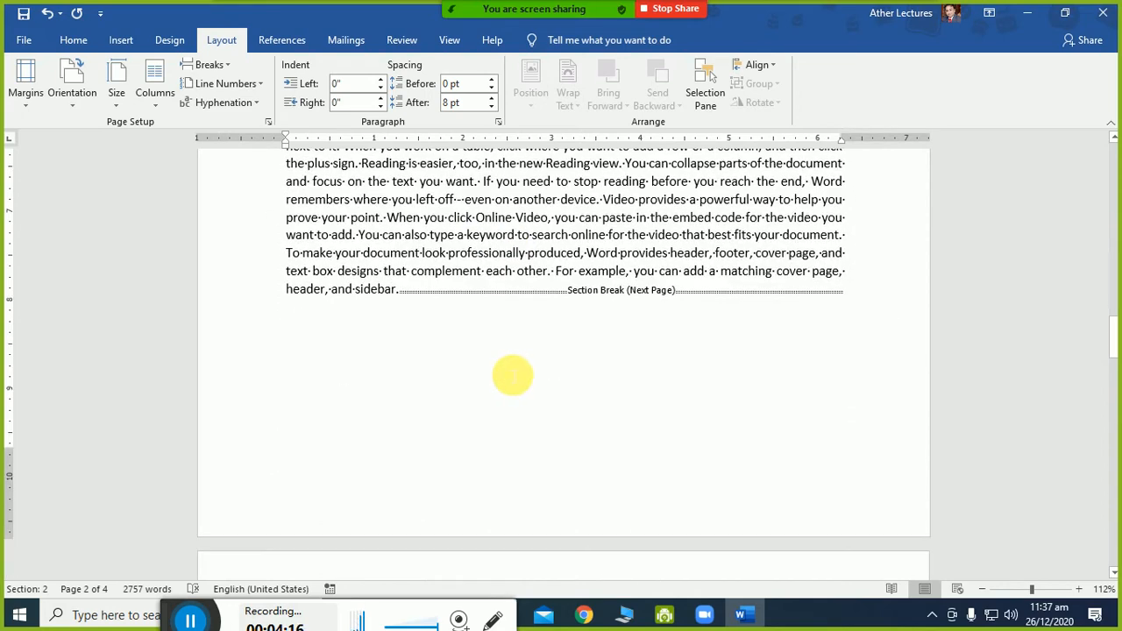
scroll(514, 375, up, 12)
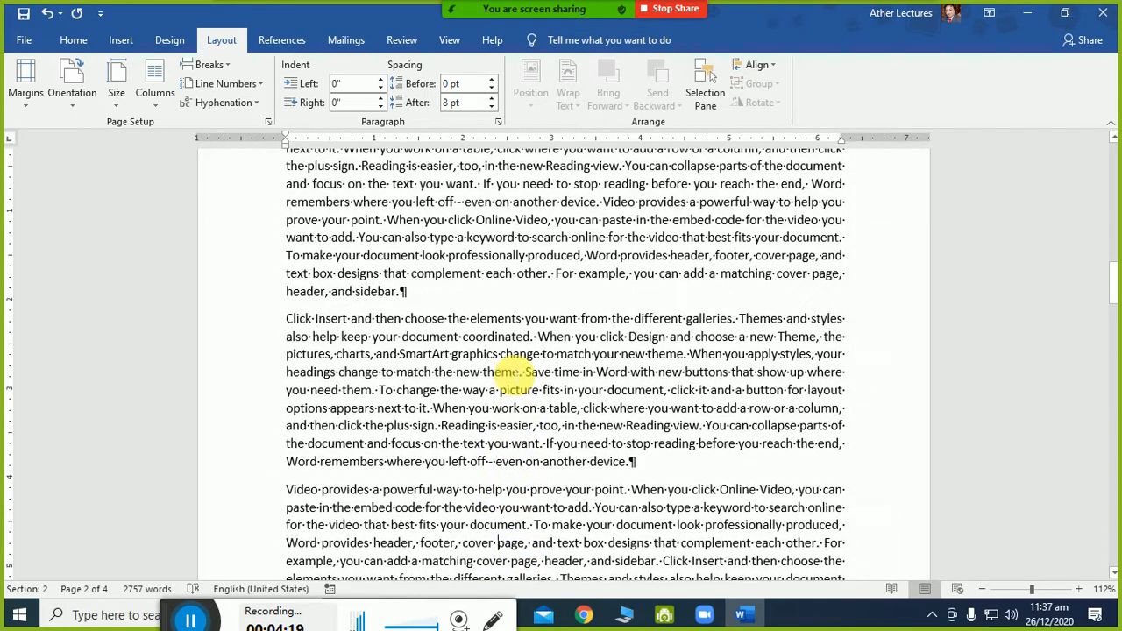
scroll(517, 377, down, 13)
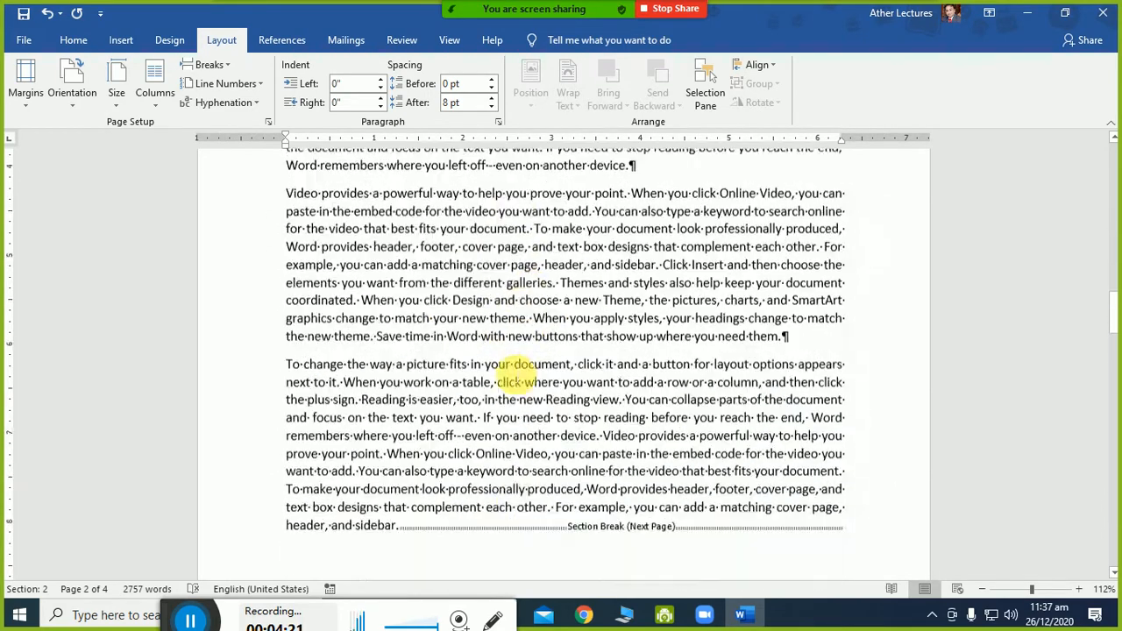
scroll(526, 496, down, 6)
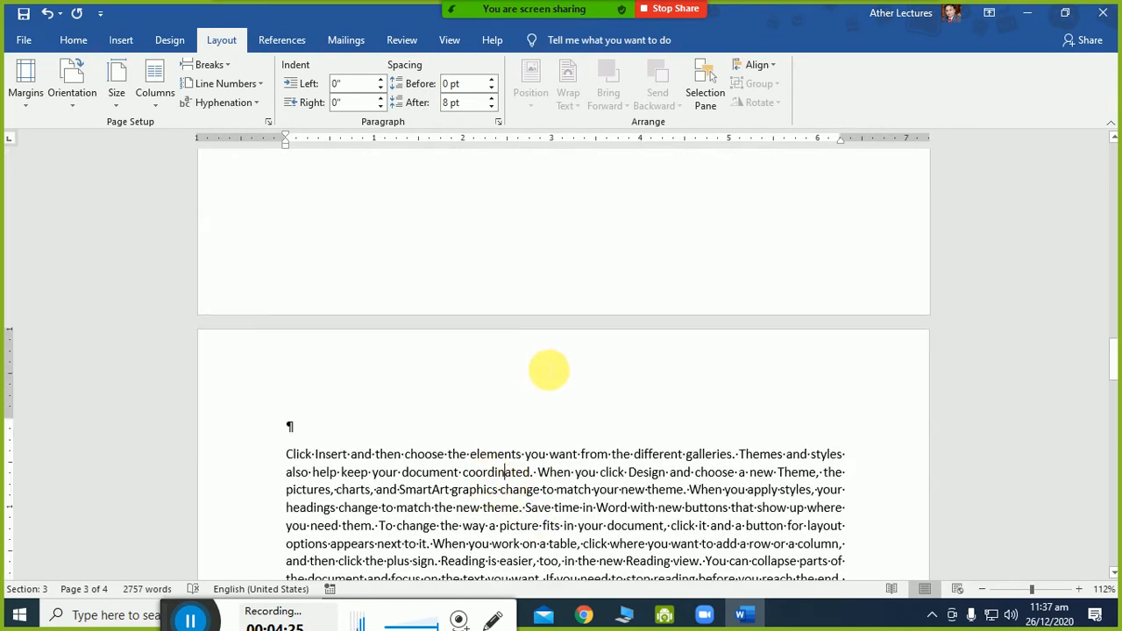
scroll(543, 367, up, 5)
scroll(542, 362, down, 6)
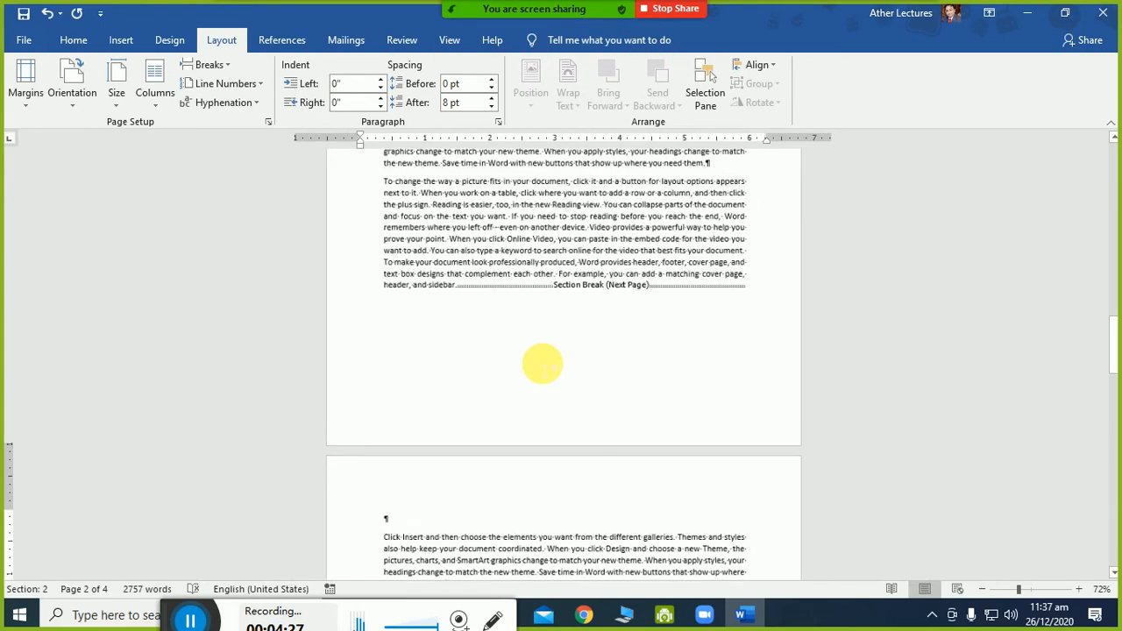
scroll(548, 375, down, 1)
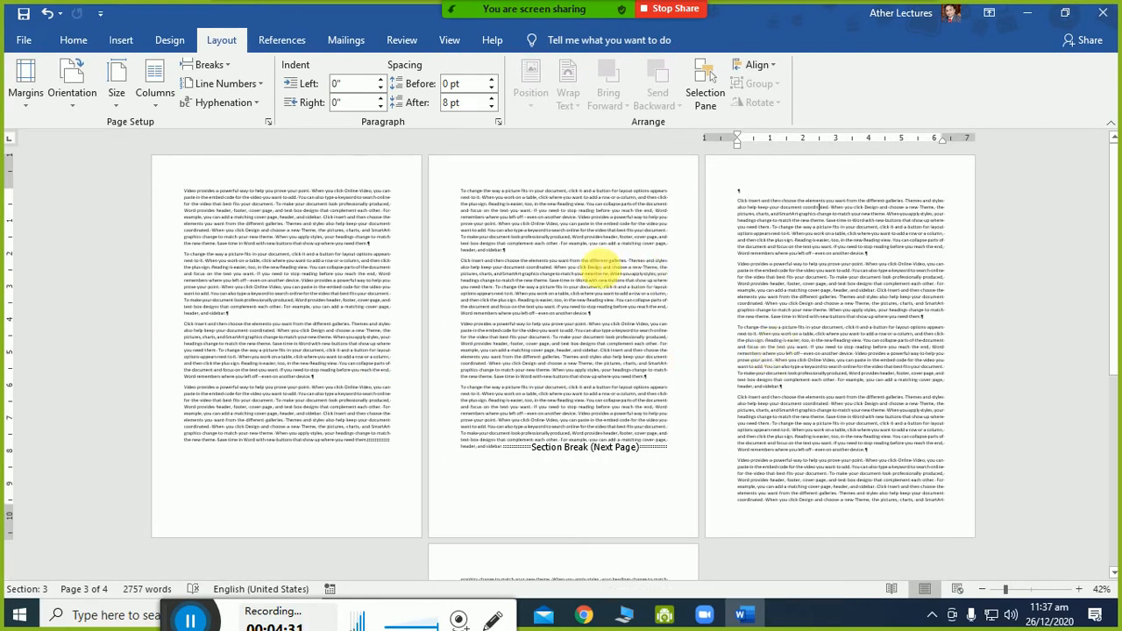
click(566, 266)
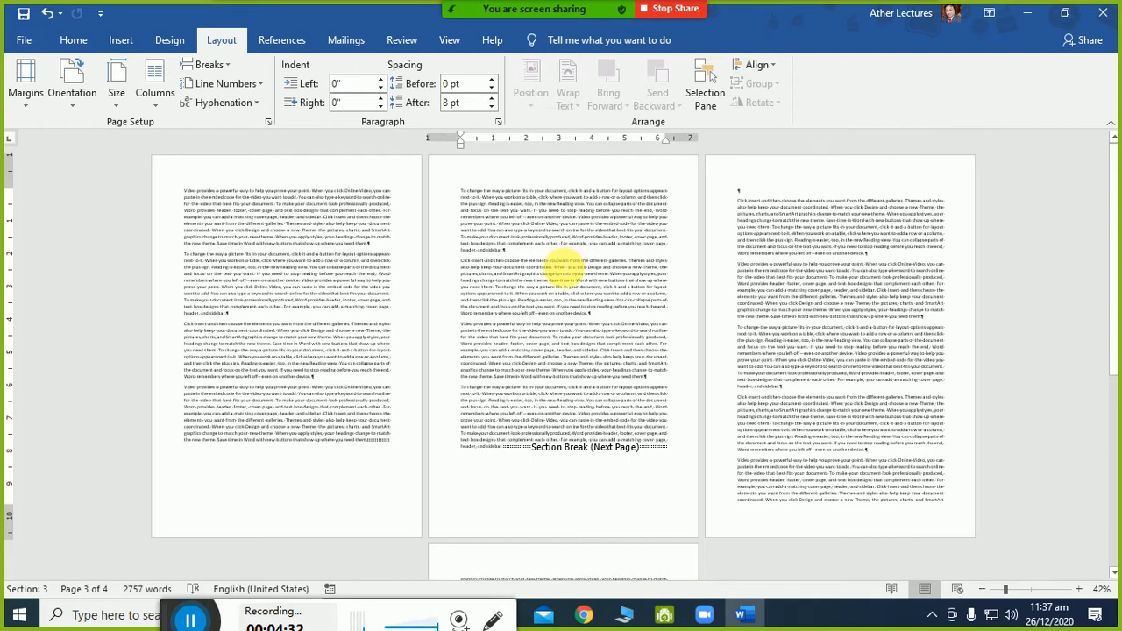
click(268, 125)
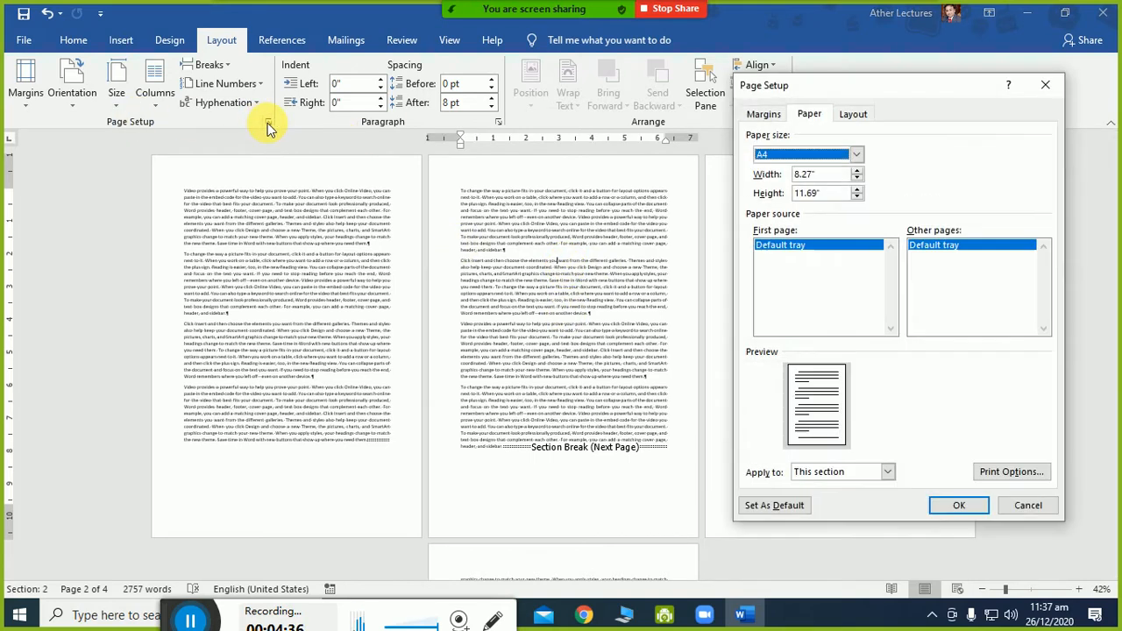
key(Escape)
click(155, 103)
click(201, 305)
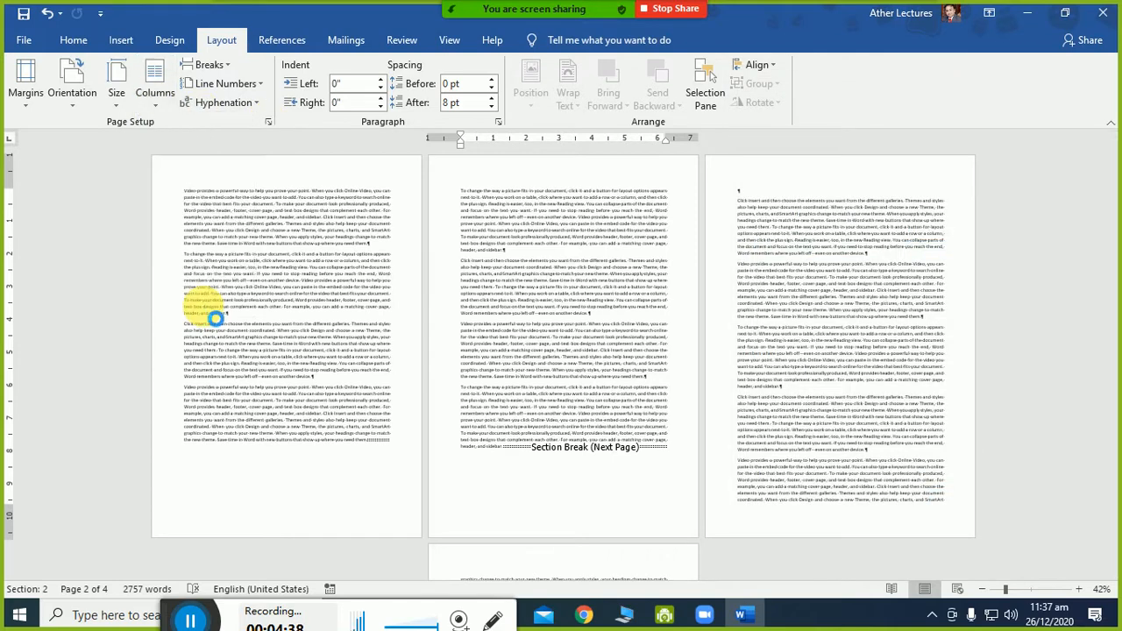
key(Escape)
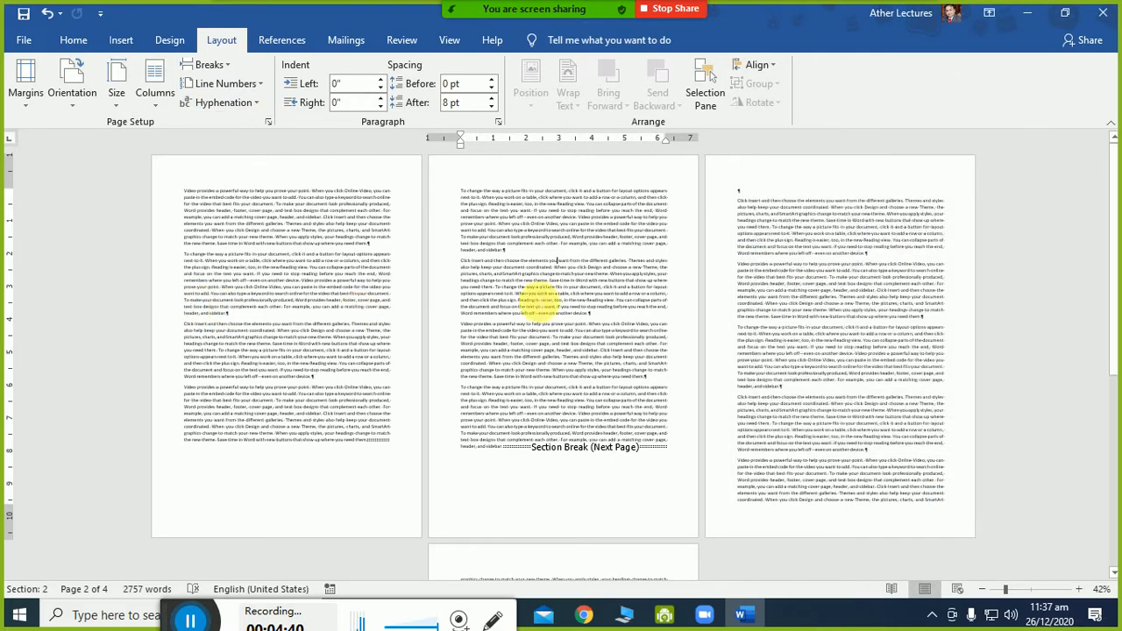
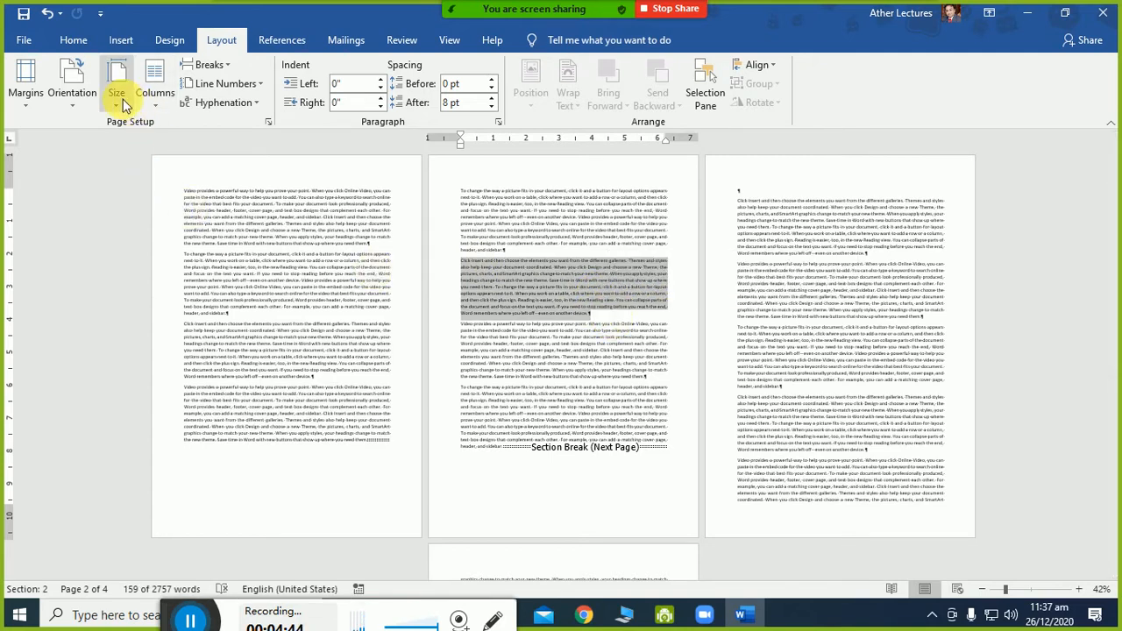
- Try the Right column preset on the selected second paragraph of page 2, and undo it
click(151, 98)
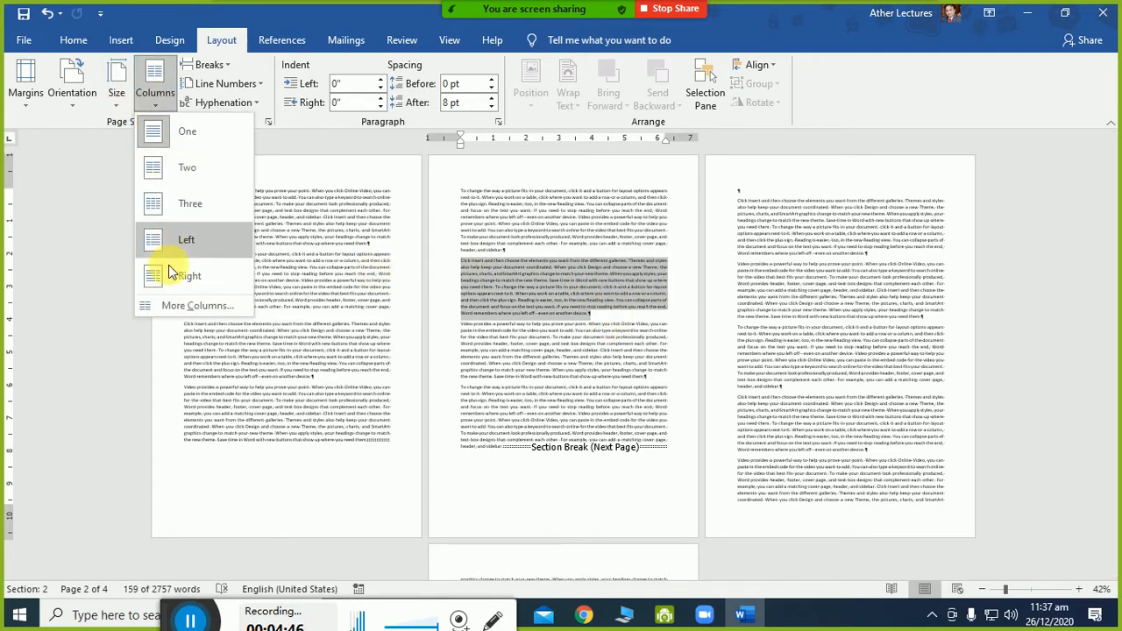
click(173, 307)
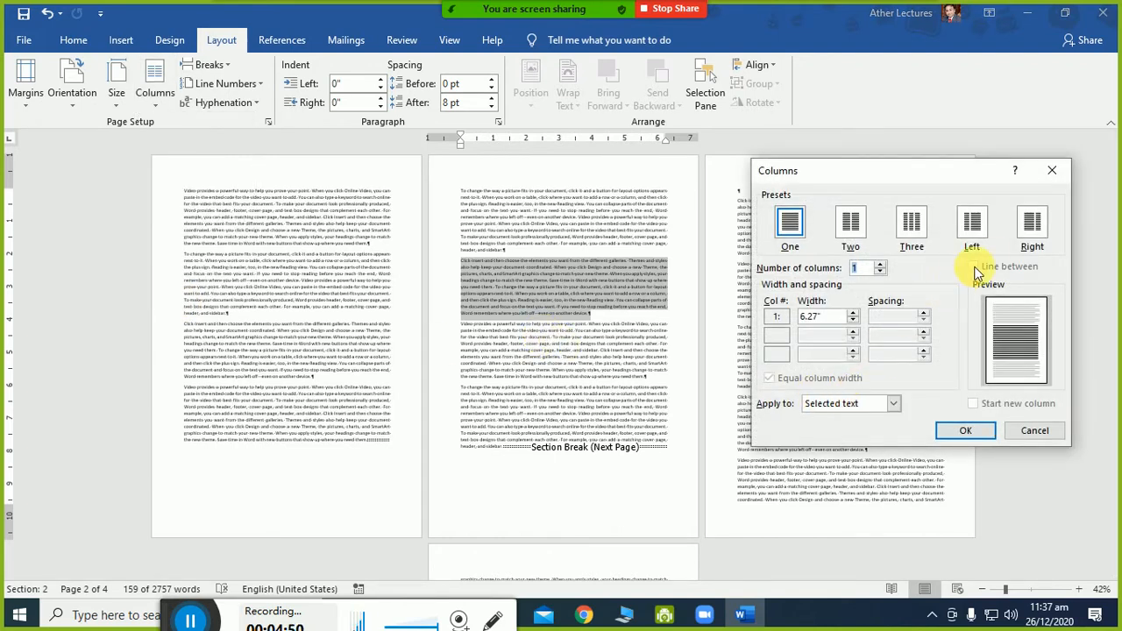
click(1030, 245)
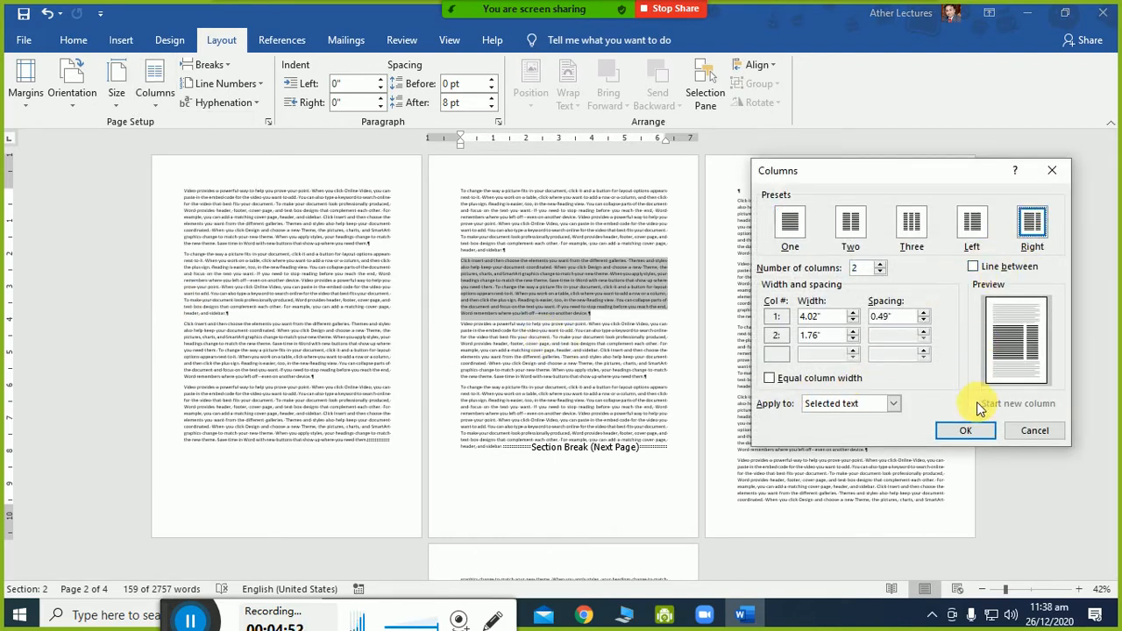
click(968, 431)
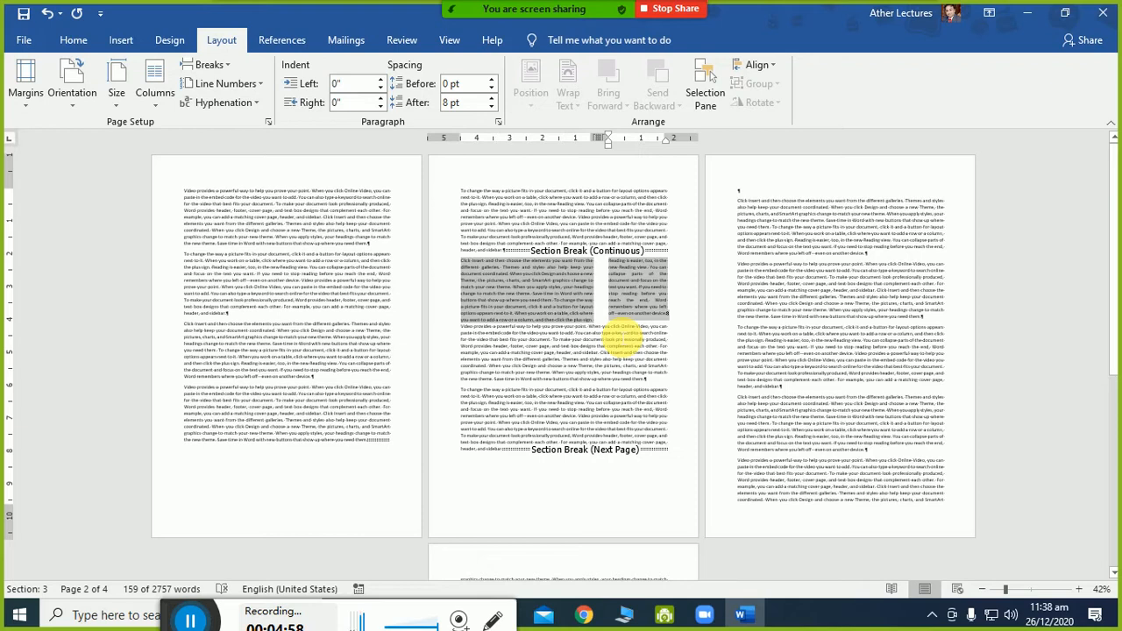
key(ctrl+z)
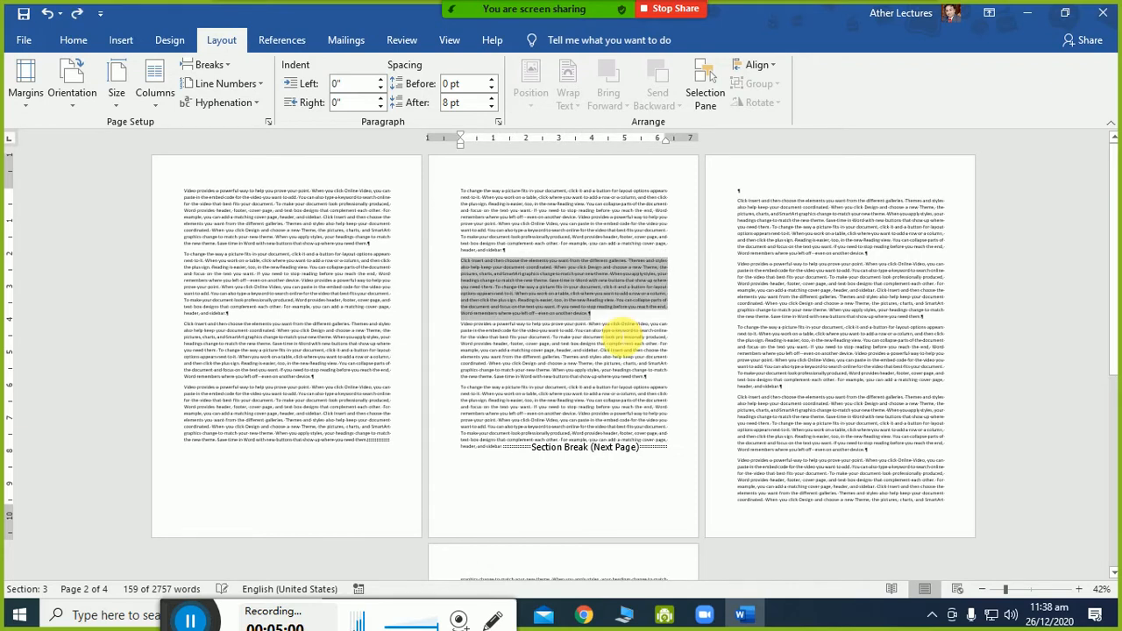
- Insert a new paragraph reading "New Line" above the first paragraph on page 2
click(462, 191)
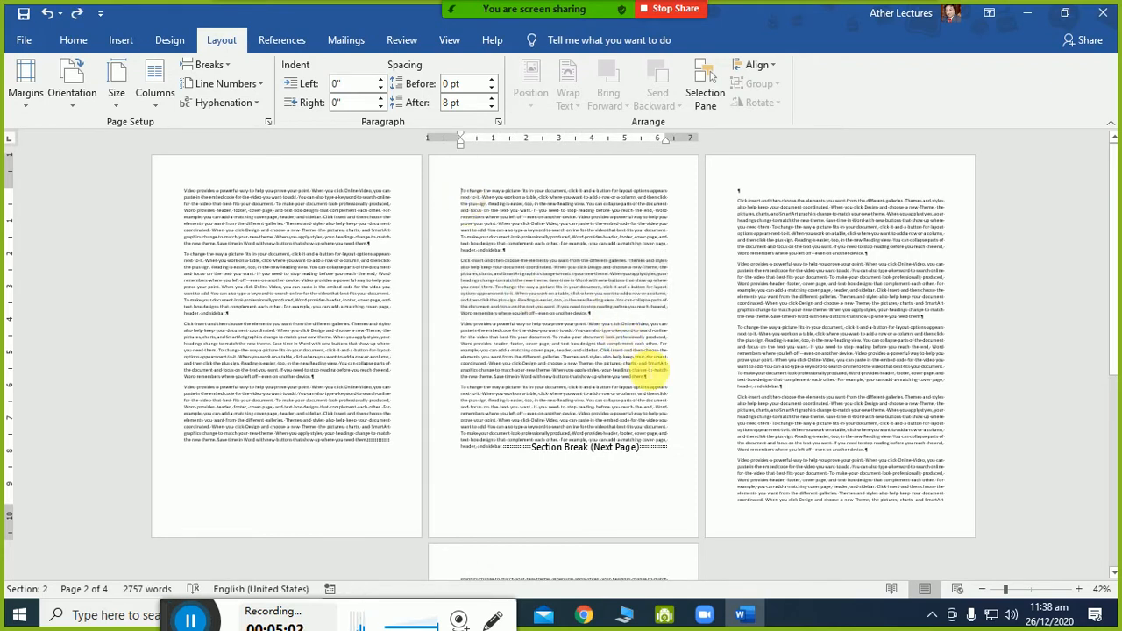
key(Return)
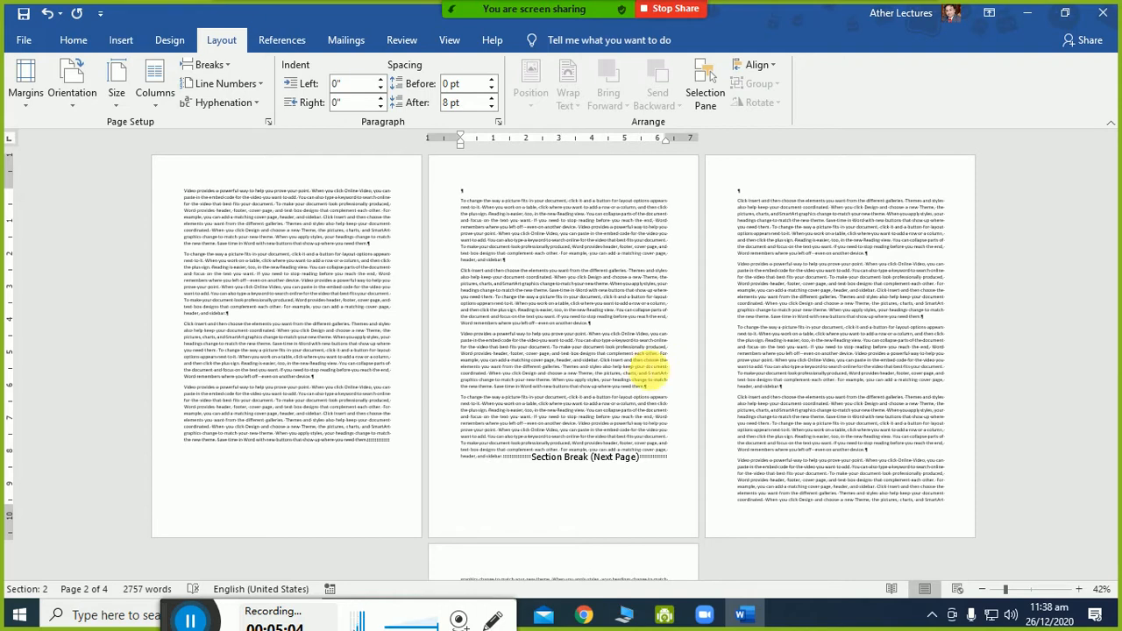
text(He)
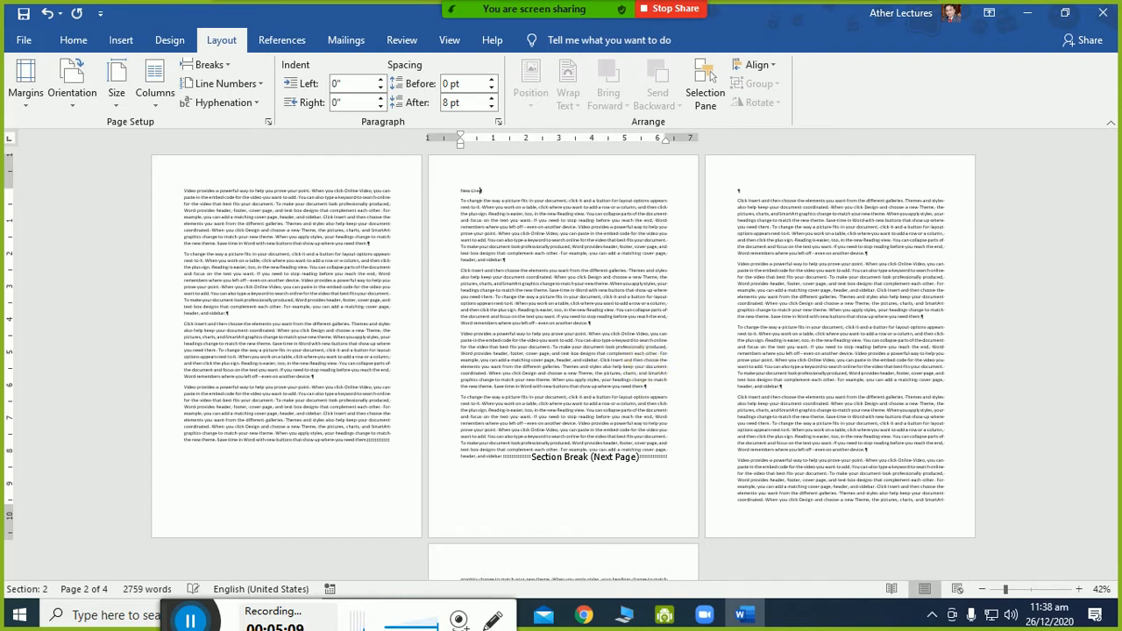
- Try the Two column preset on all the page 2 text below the "New Line" paragraph, and undo it
key(shift+Home)
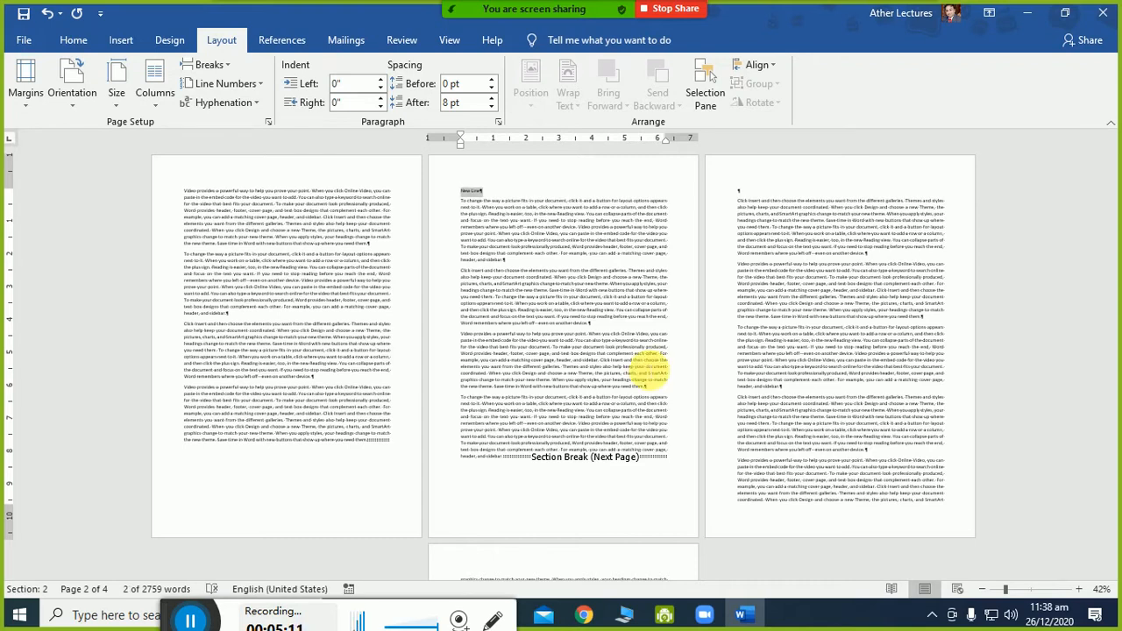
click(484, 201)
key(ctrl+shift+Down)
key(ctrl+shift+Down)
key(ctrl+shift+Down)
key(ctrl+shift+Down)
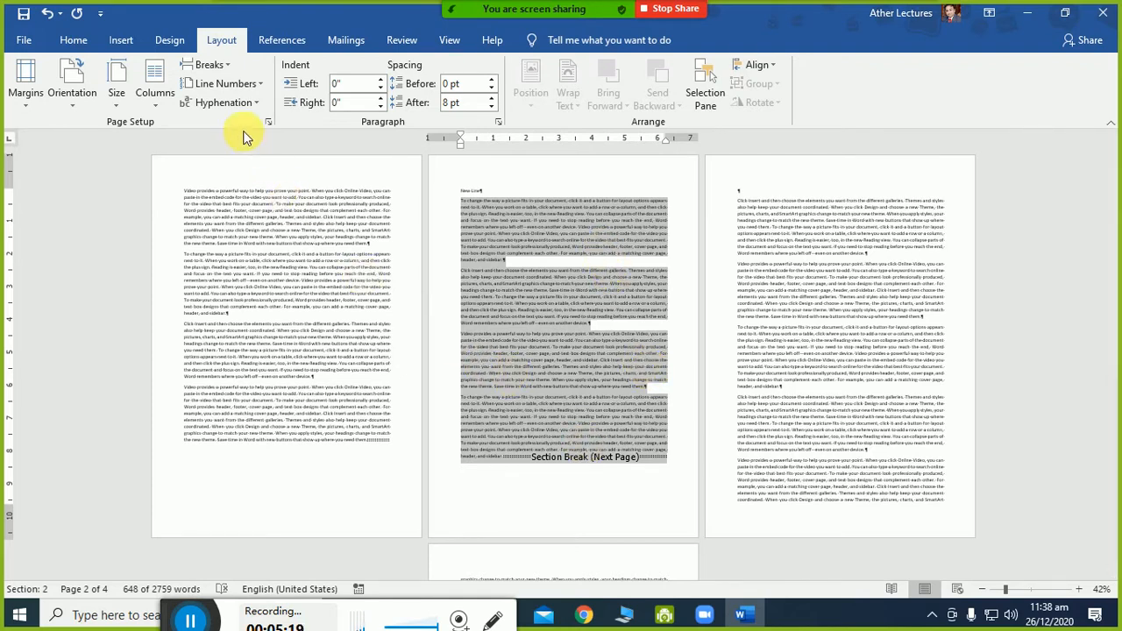
click(158, 99)
click(188, 168)
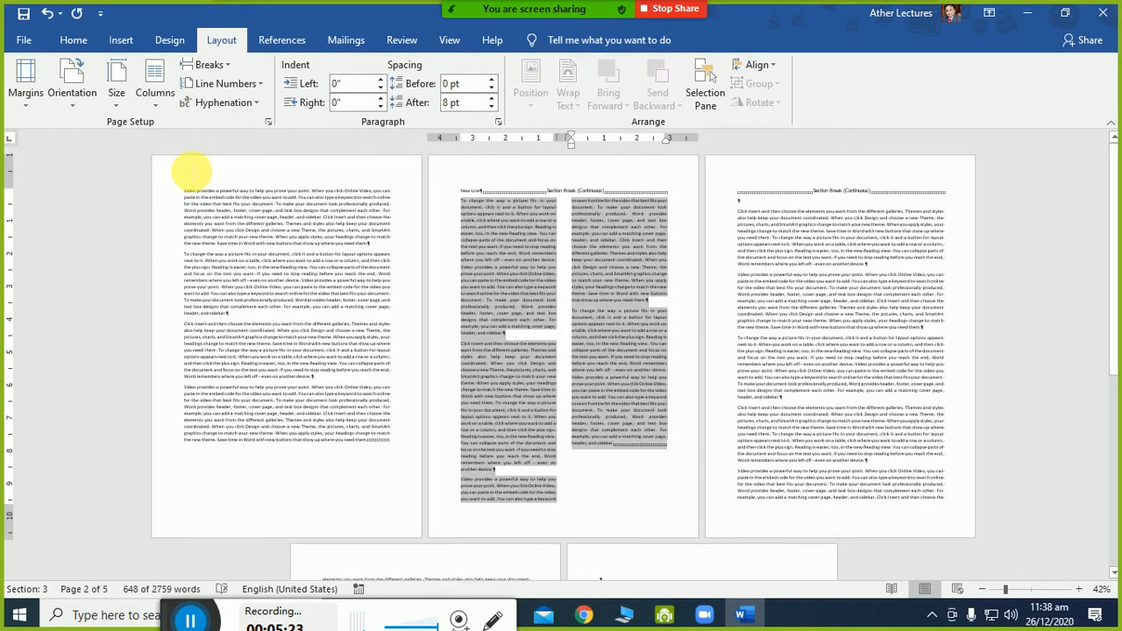
key(ctrl+z)
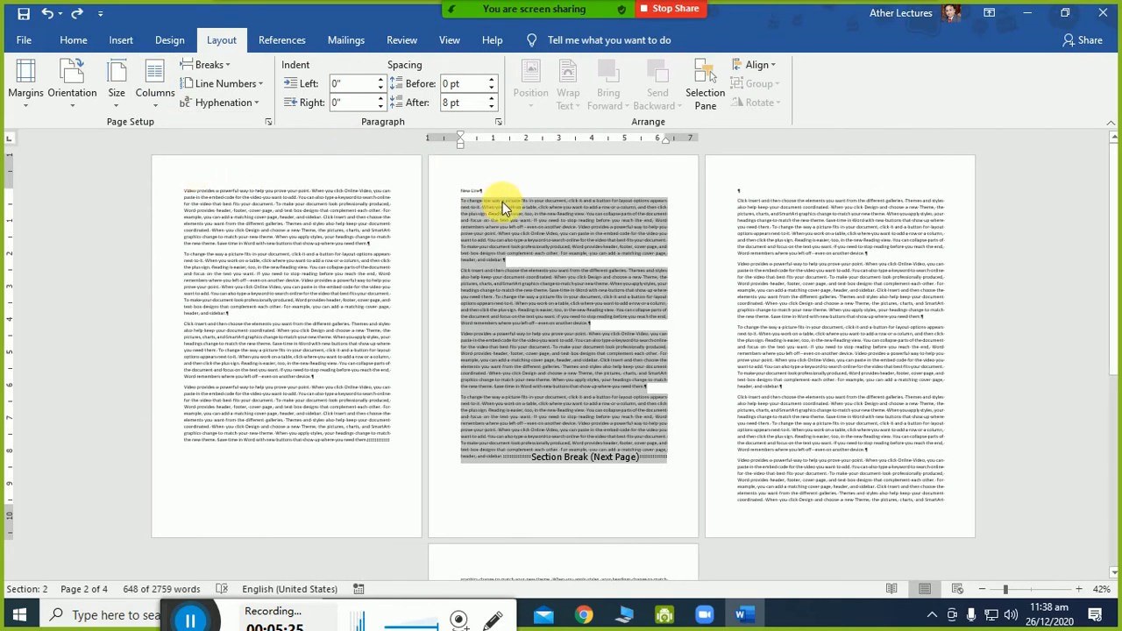
- Insert a continuous section break after "New Line" and delete the empty paragraph that follows it
click(496, 192)
scroll(496, 191, up, 4)
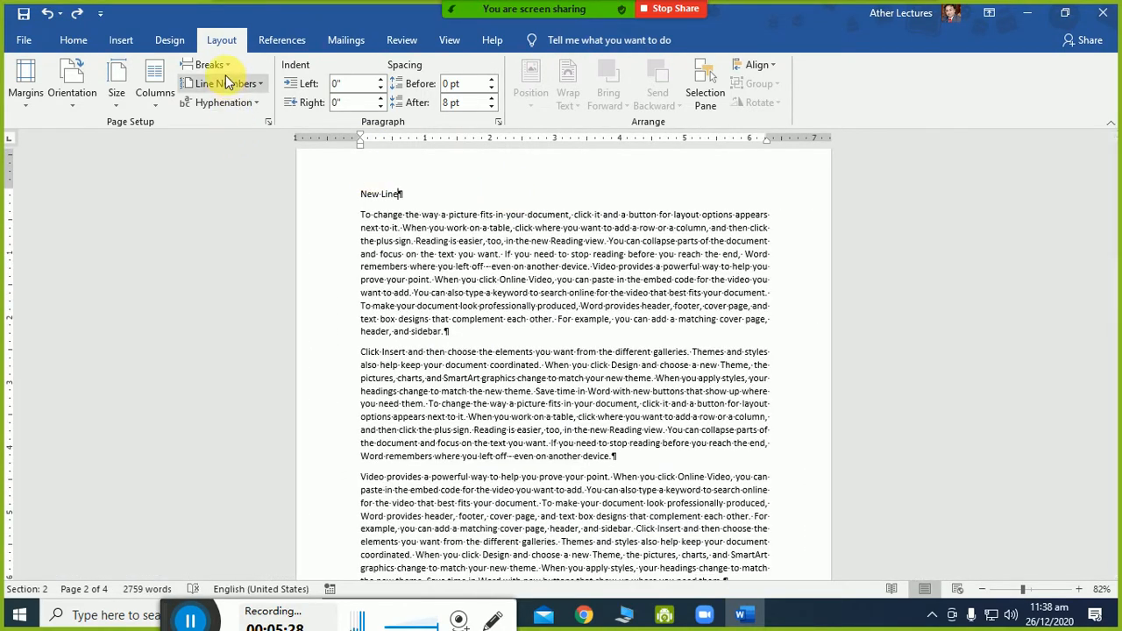
click(225, 69)
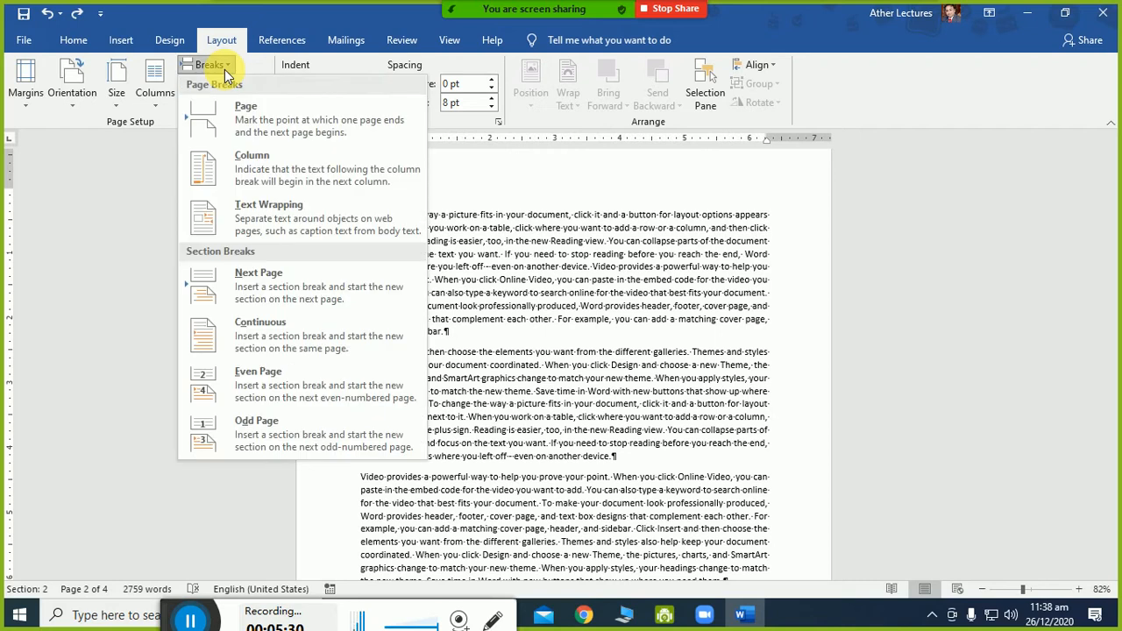
click(265, 327)
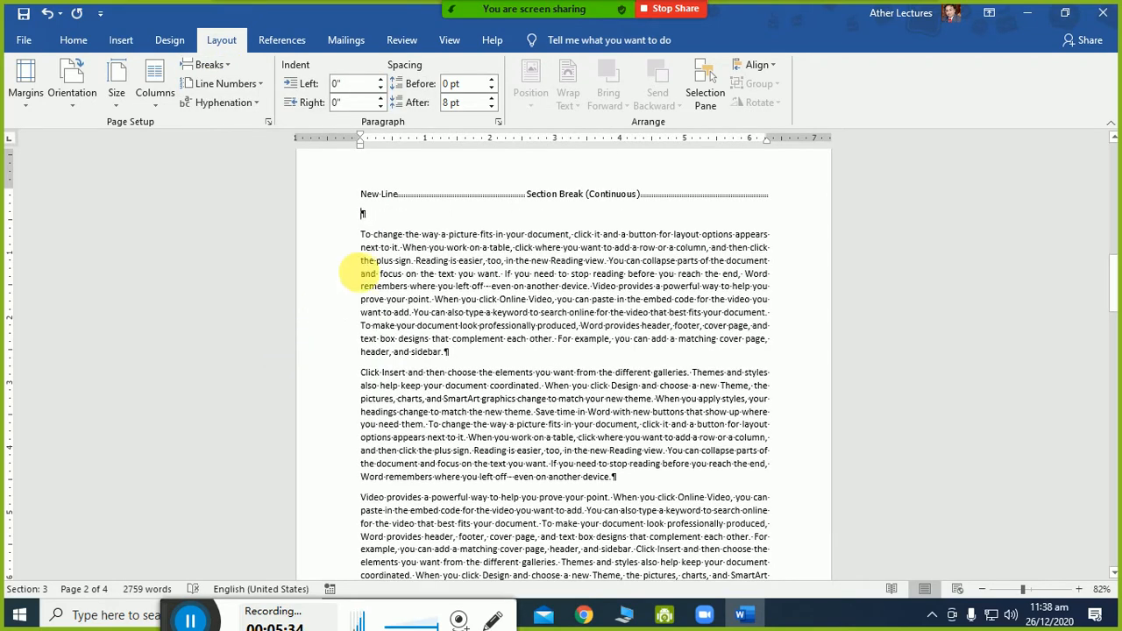
key(Delete)
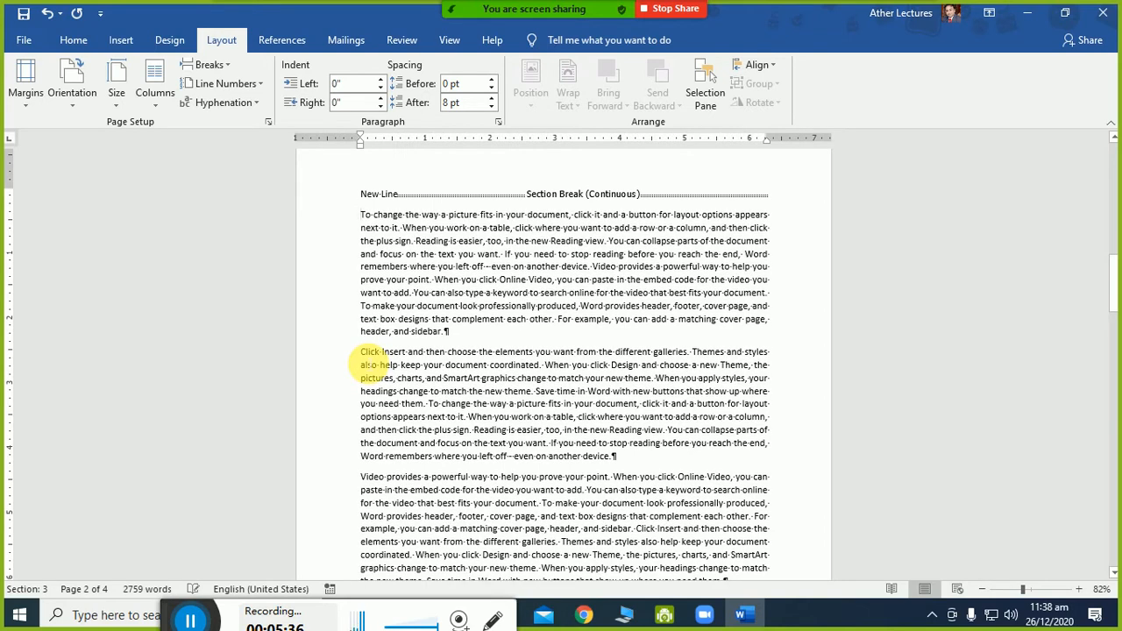
- Check the section numbers of the "New Line" paragraph and the text below it, down to the next-page section break
key(shift+Up)
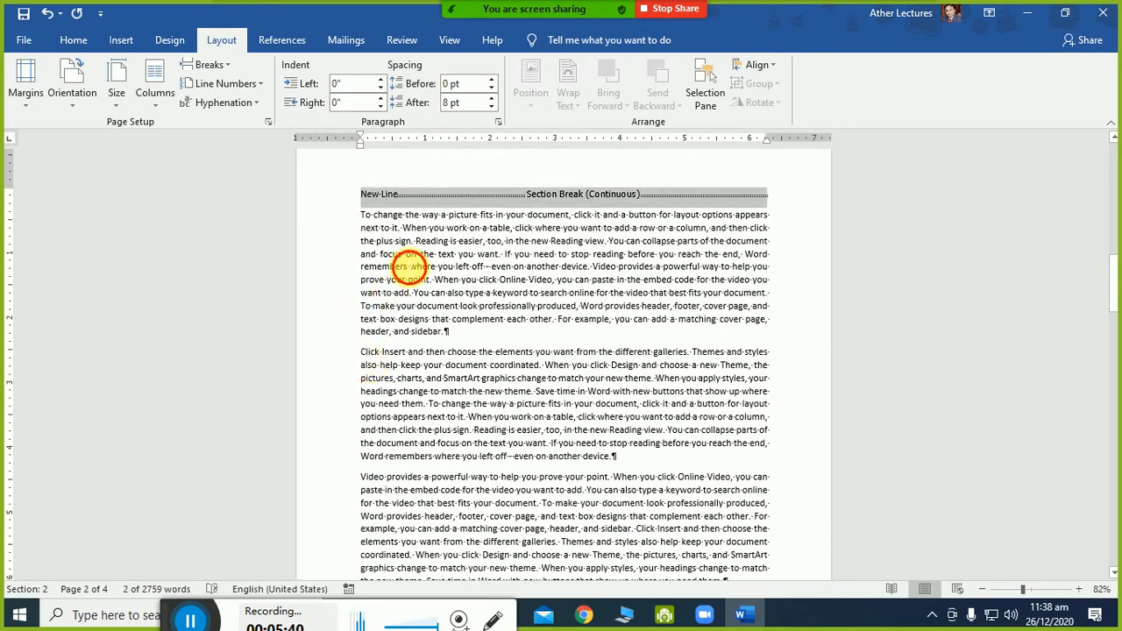
click(408, 266)
scroll(343, 359, down, 1)
scroll(370, 359, up, 3)
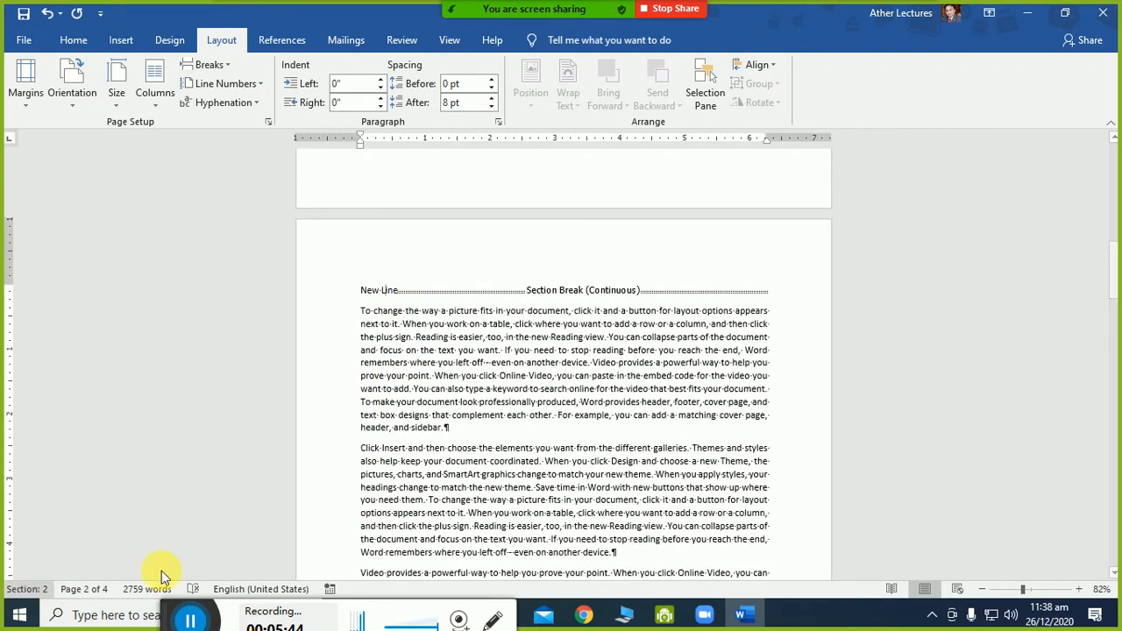
click(381, 292)
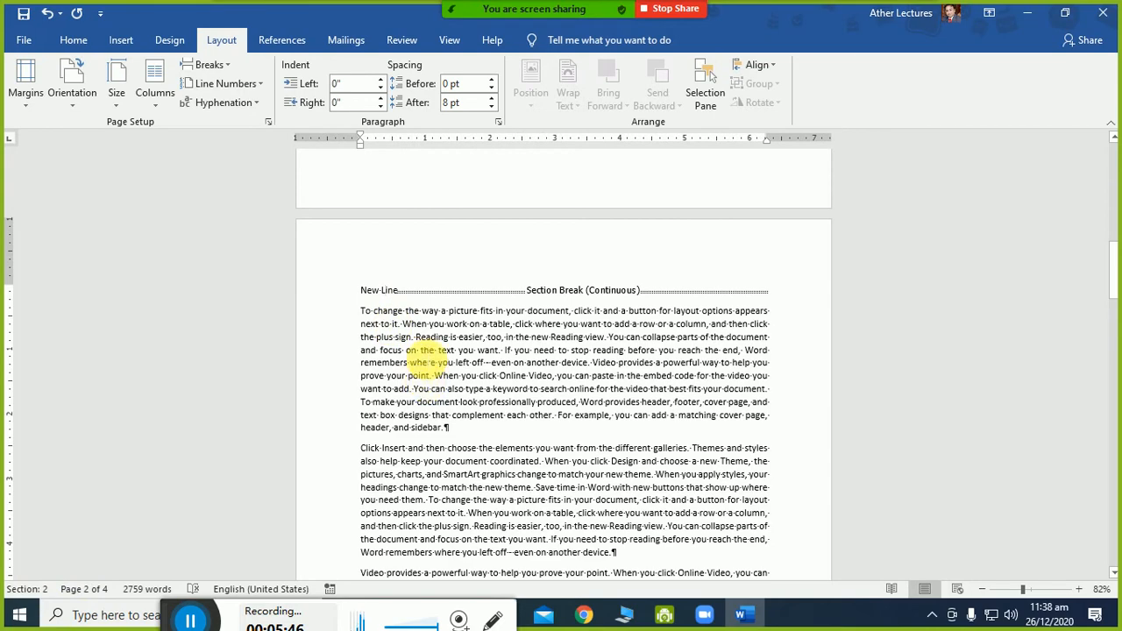
scroll(436, 426, down, 3)
scroll(435, 423, down, 3)
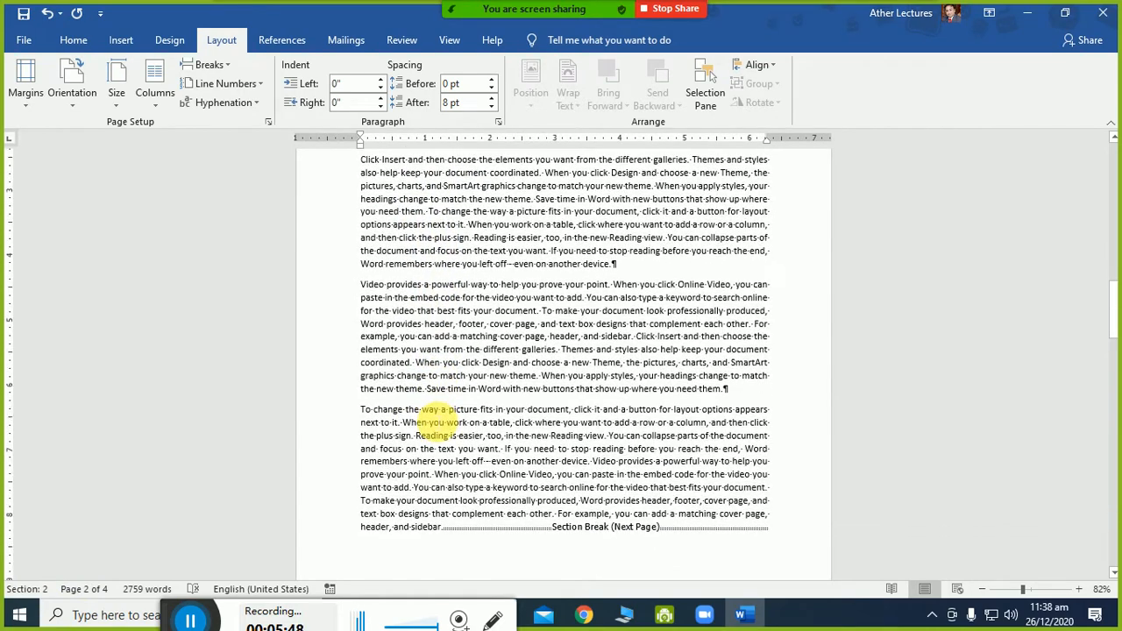
- Format the page 2 section below "New Line" in two columns
ctrl+scroll(435, 424, down, 4)
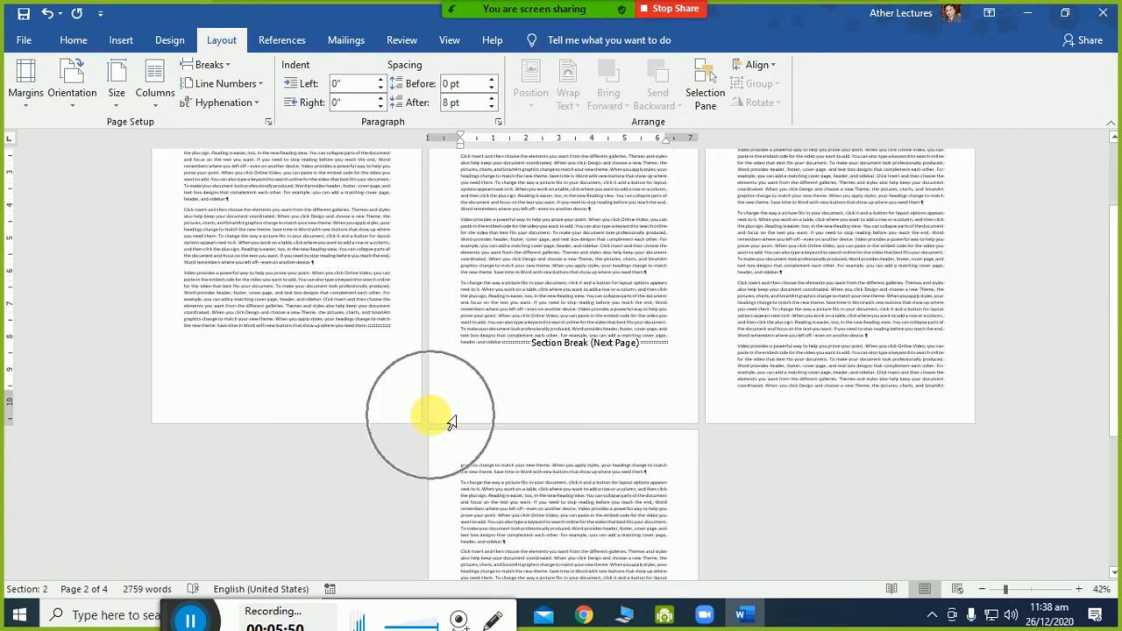
scroll(449, 423, up, 2)
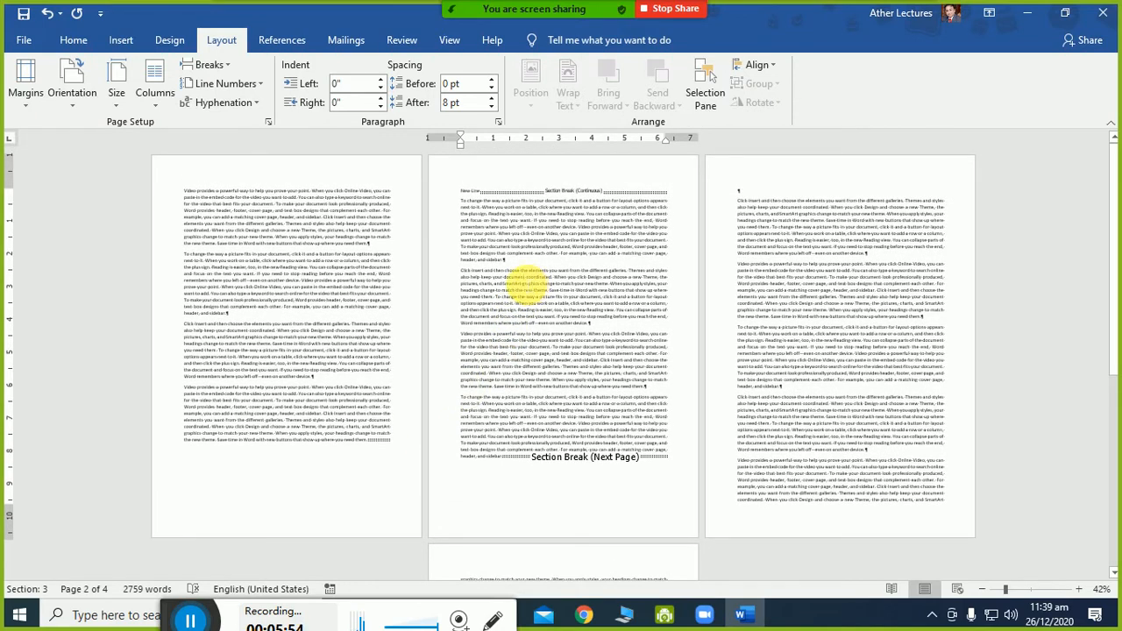
click(141, 101)
click(171, 182)
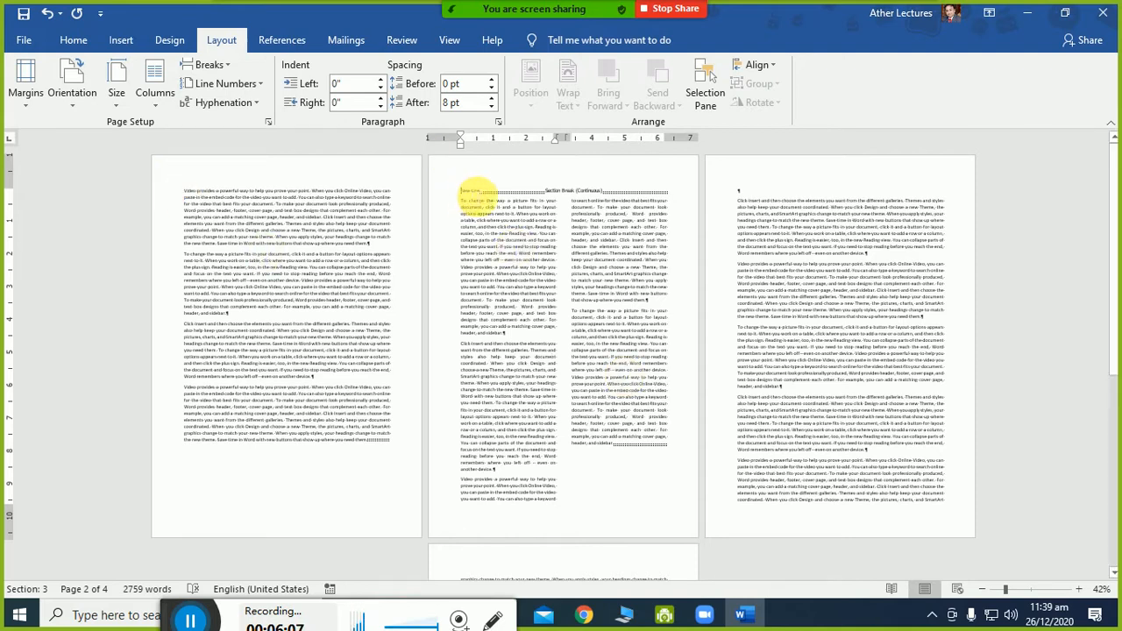
- Apply the Heading 1 style to the "New Line" paragraph above the two columns and center it
drag(465, 188, 494, 195)
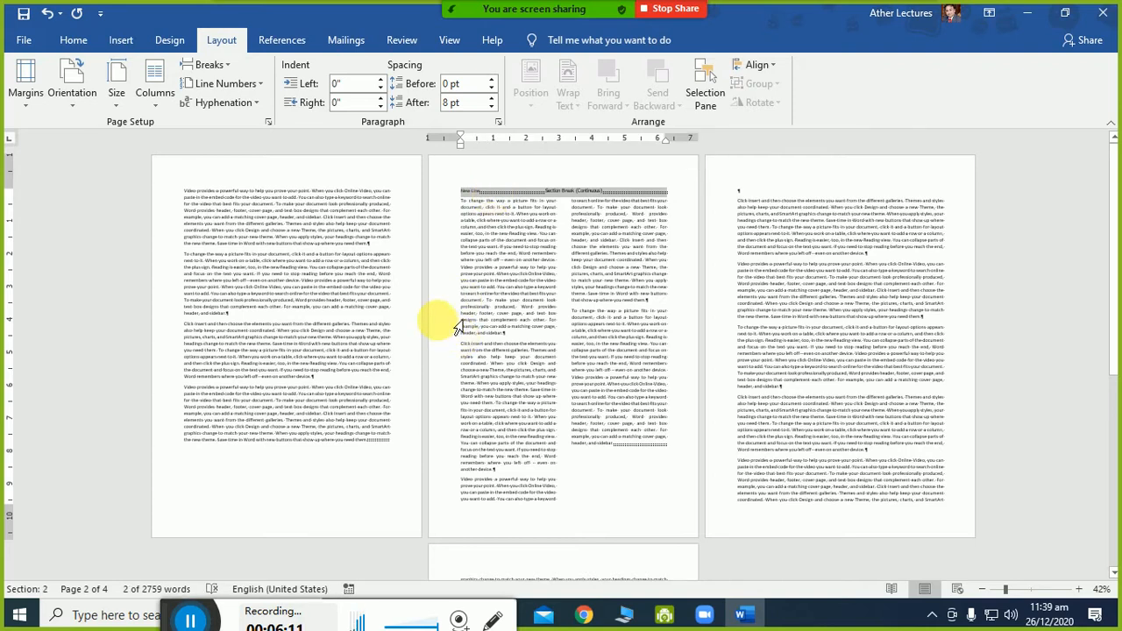
key(ctrl+alt+1)
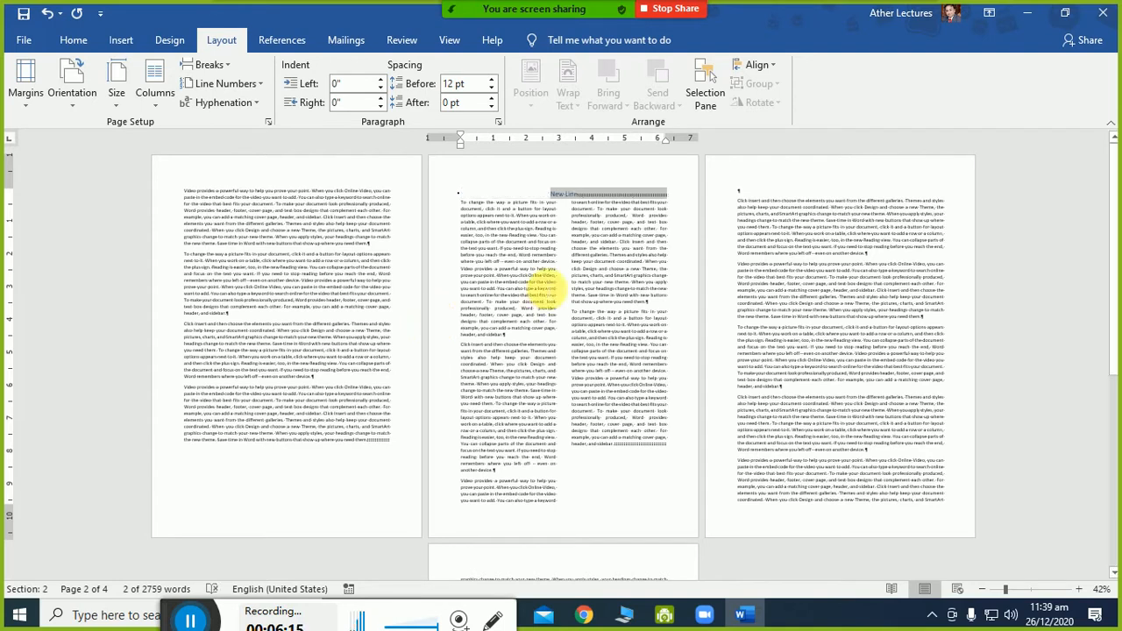
click(535, 285)
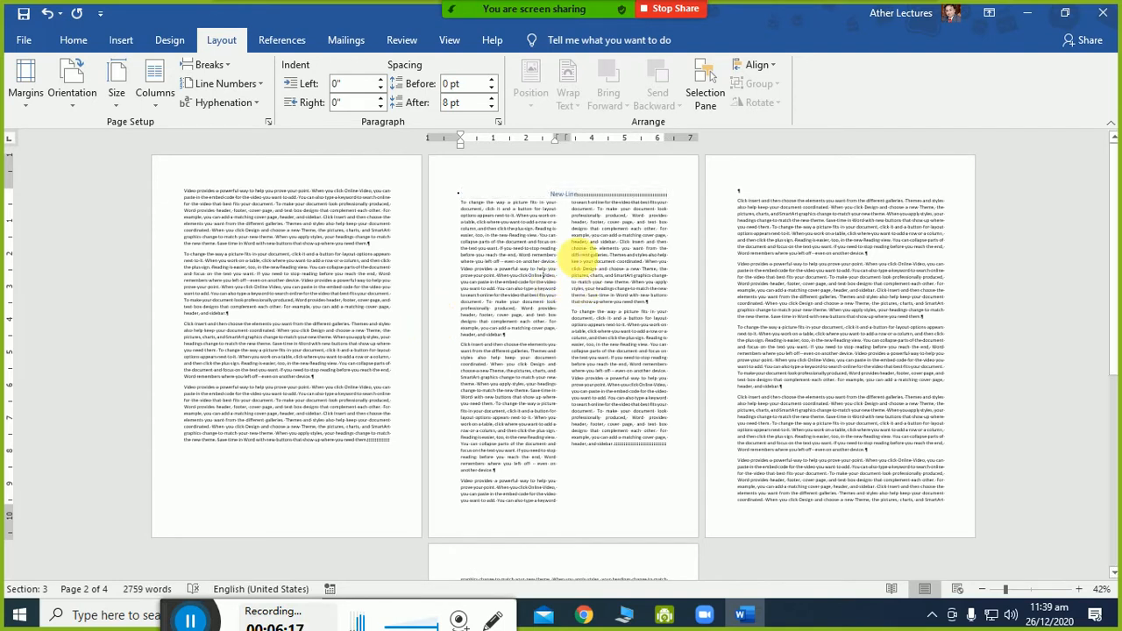
drag(509, 216, 636, 419)
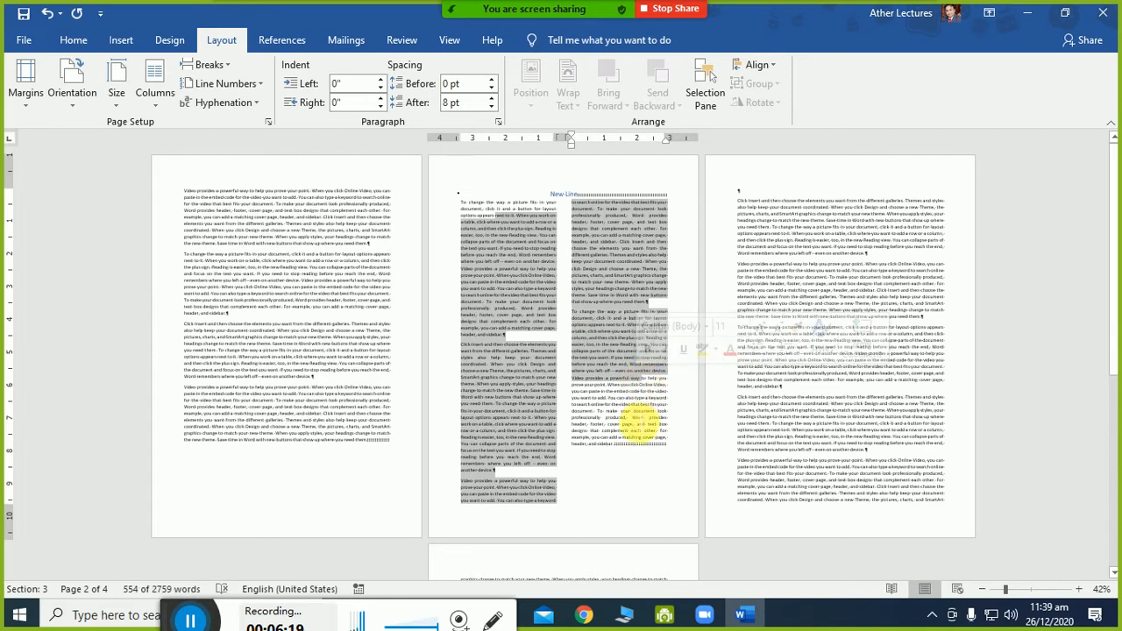
click(613, 420)
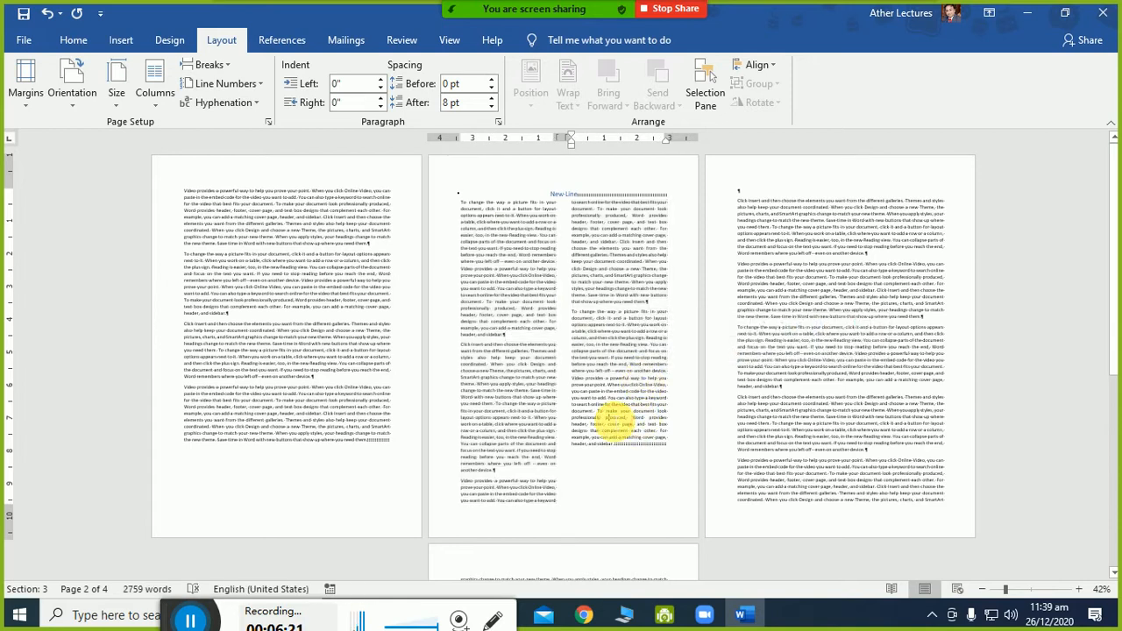
drag(522, 256, 637, 351)
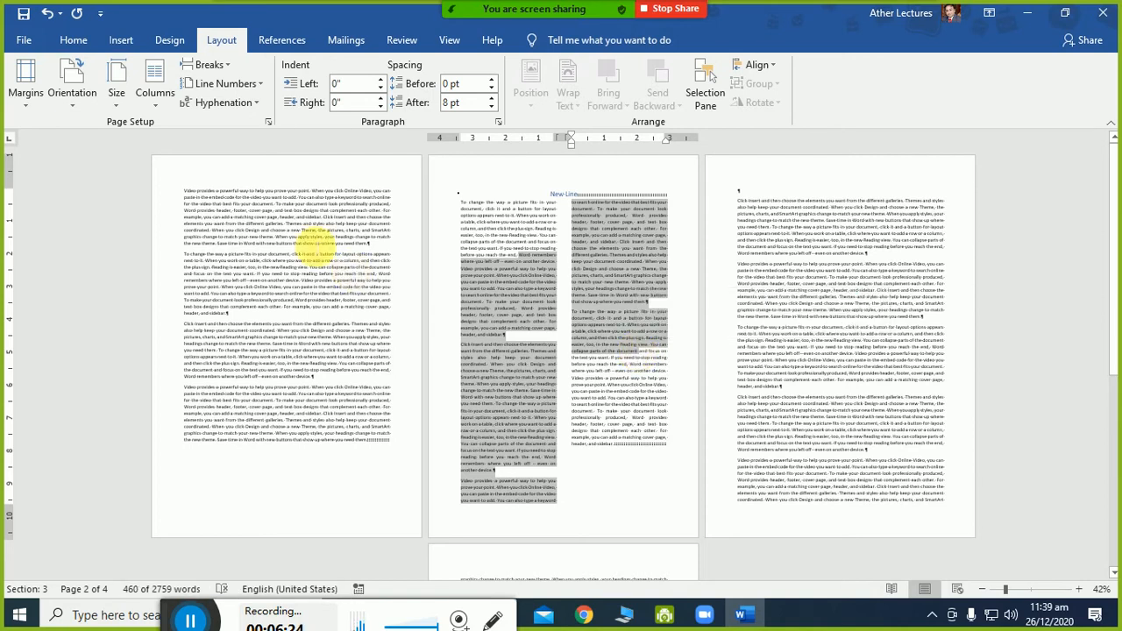
click(498, 274)
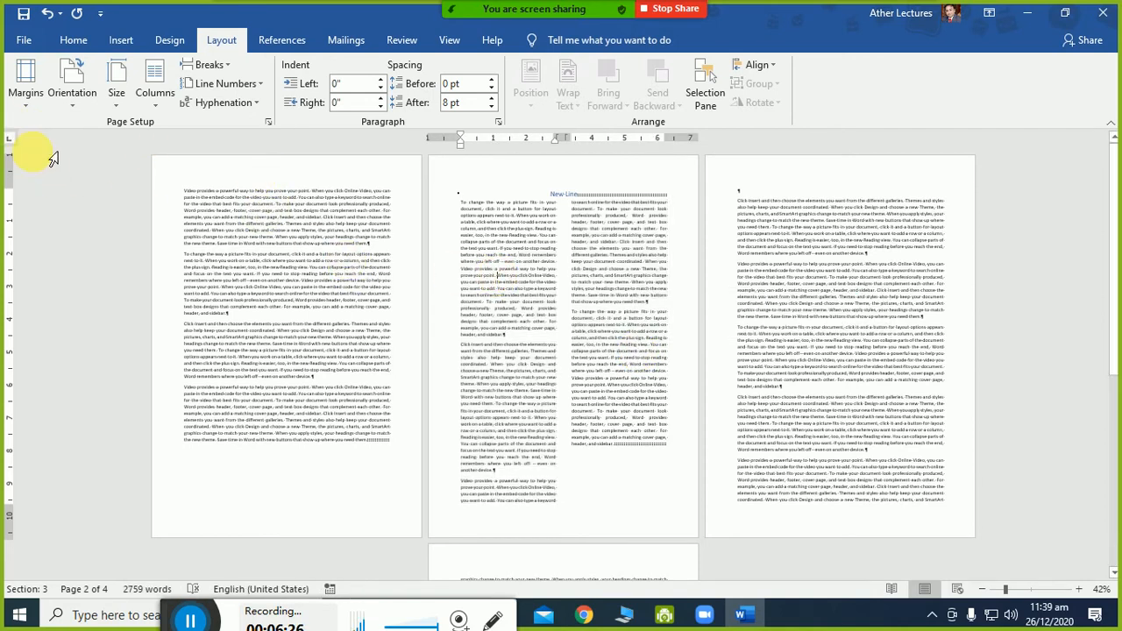
- Apply the Narrow margins preset to the two-column section on page 2
click(27, 99)
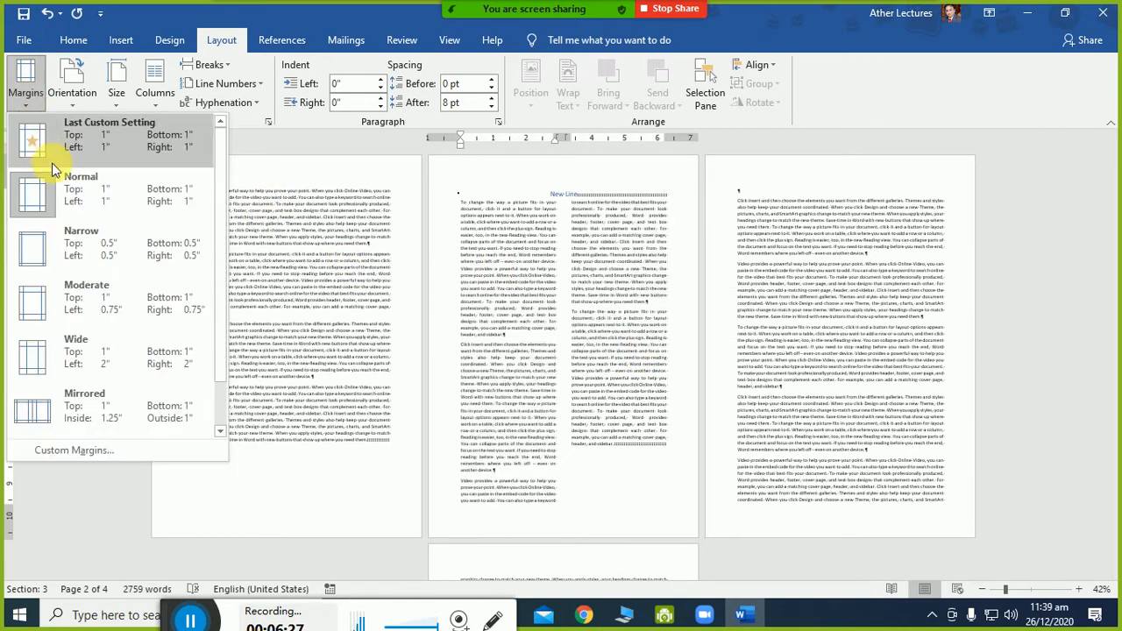
click(91, 246)
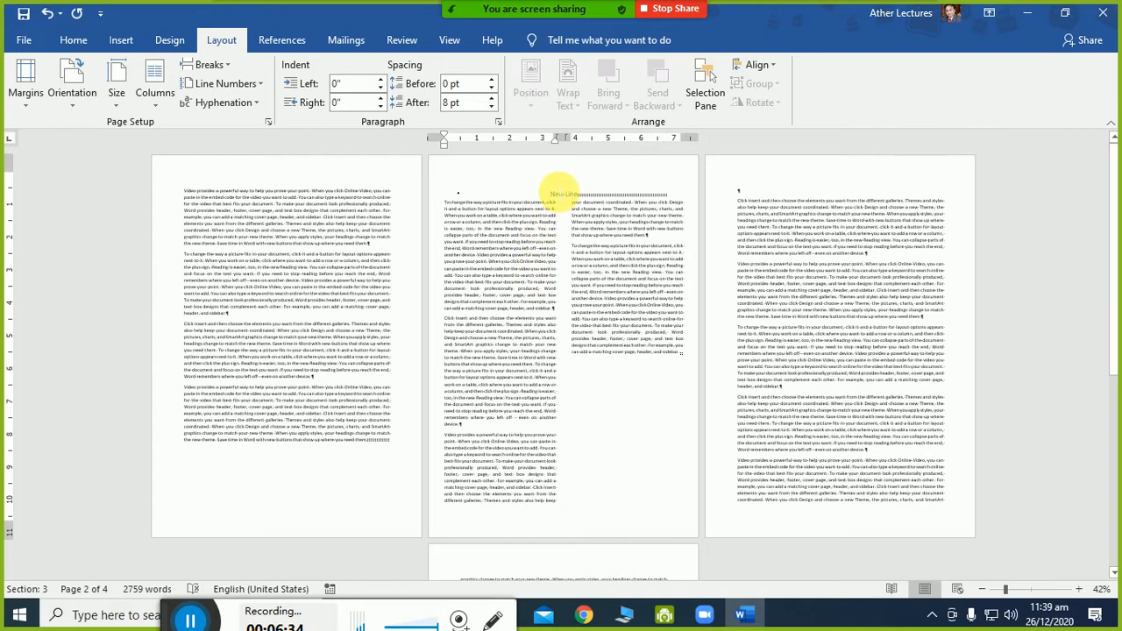
- Compare the section number and margins of the "New Line" heading with those of the two-column text below it
triple_click(575, 194)
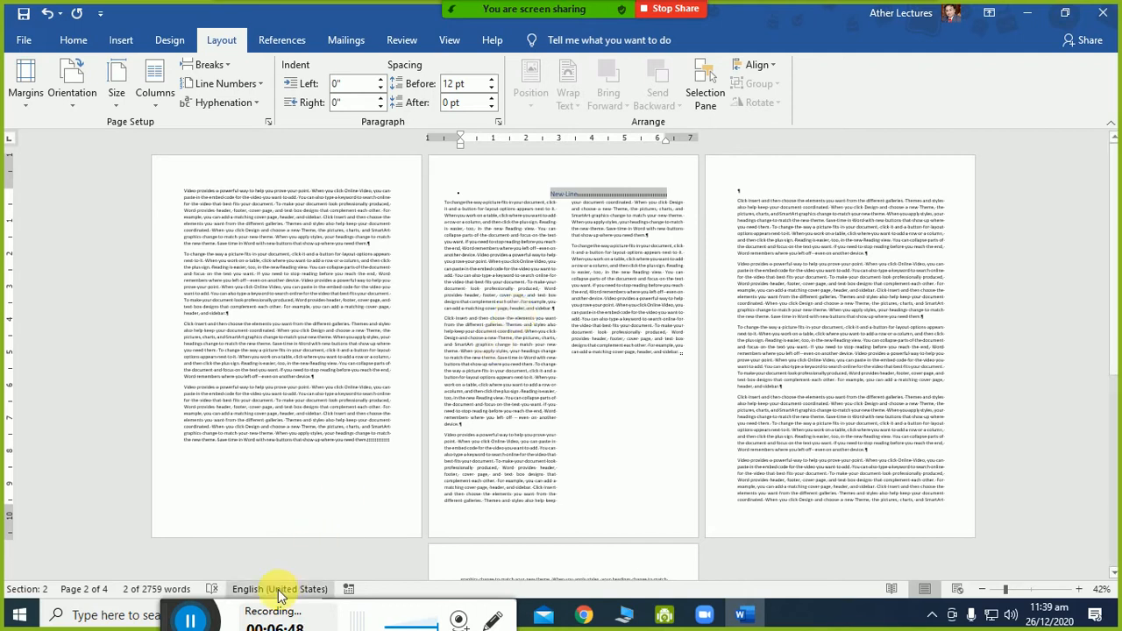
drag(174, 618, 375, 515)
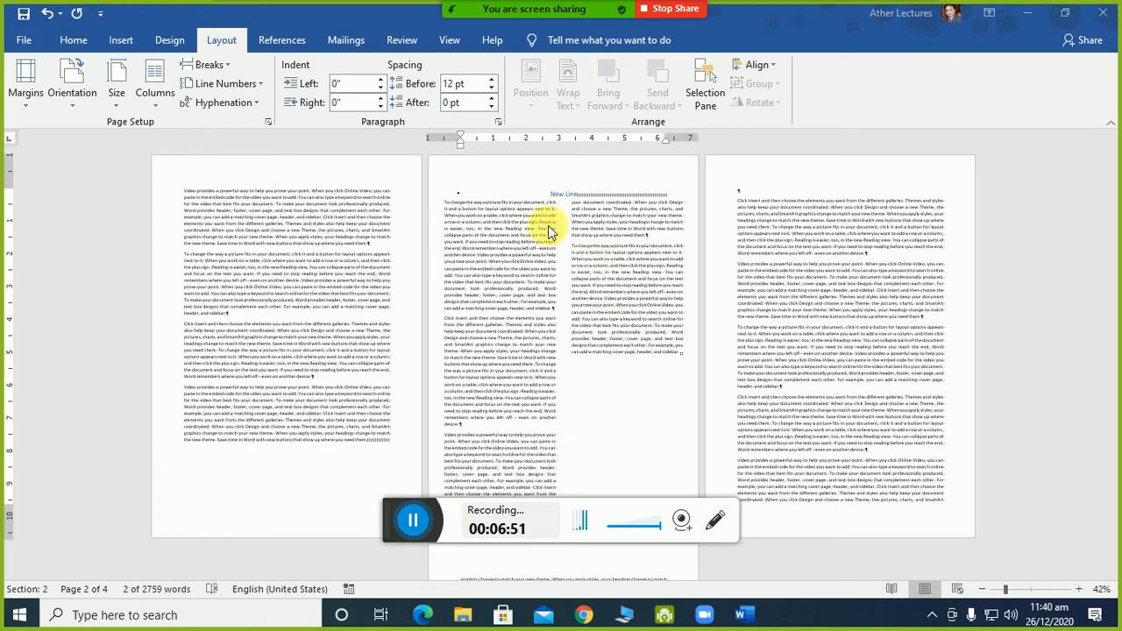
click(471, 222)
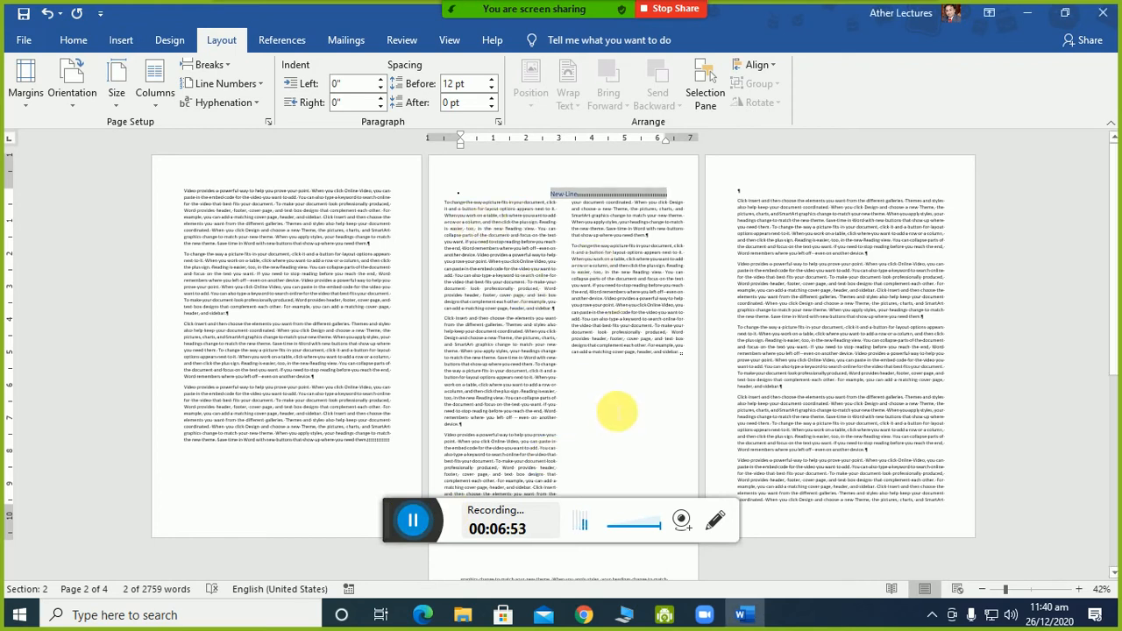
drag(523, 244, 657, 376)
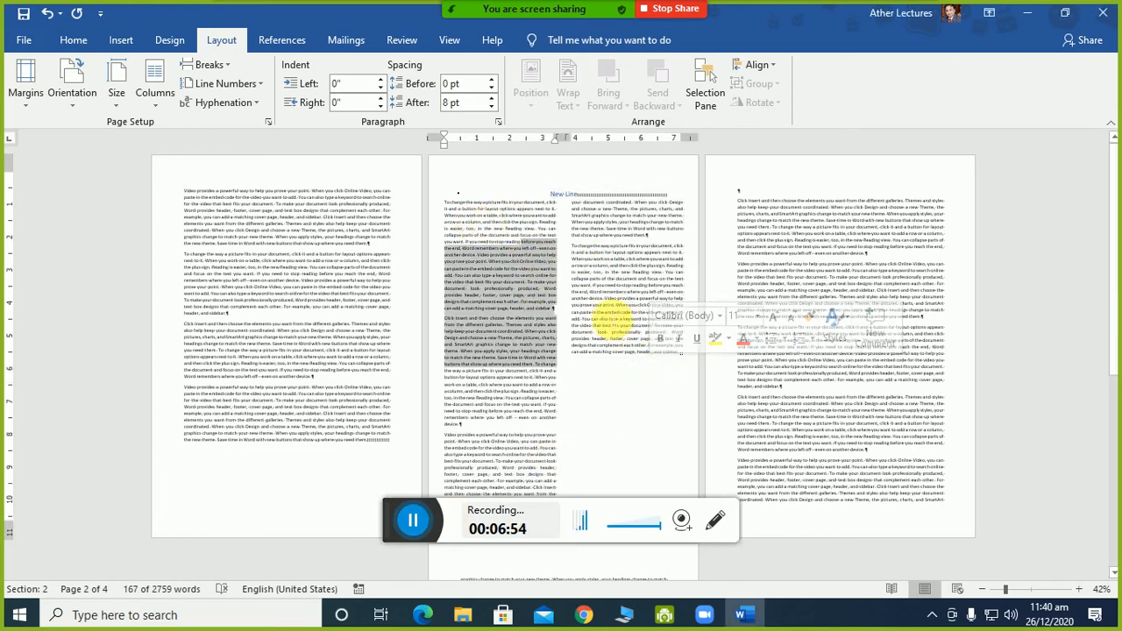
click(611, 307)
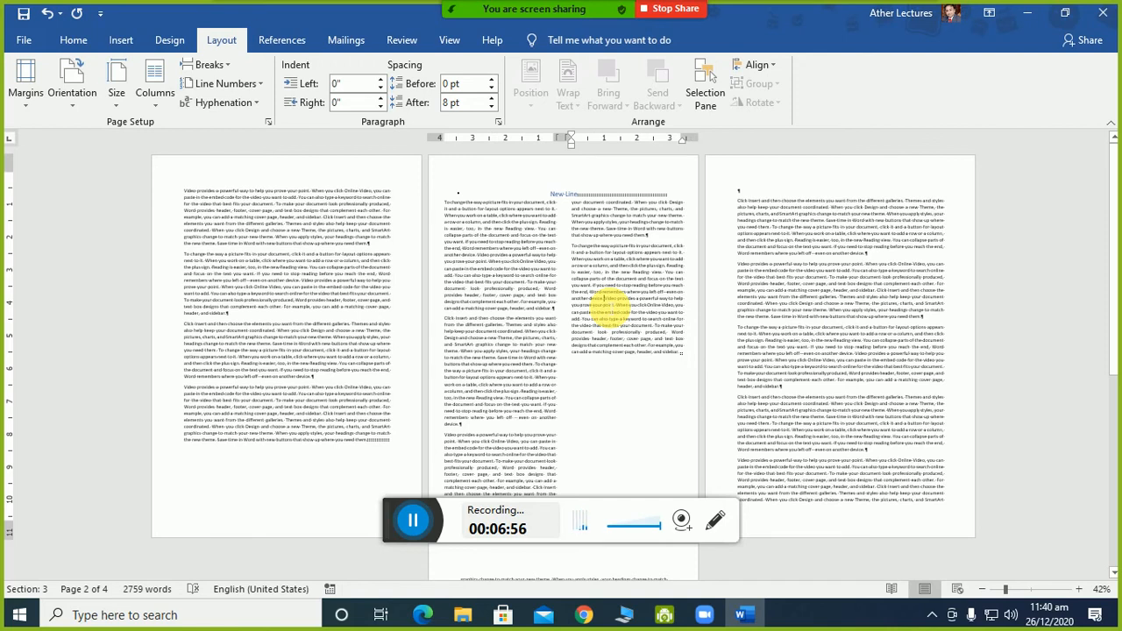